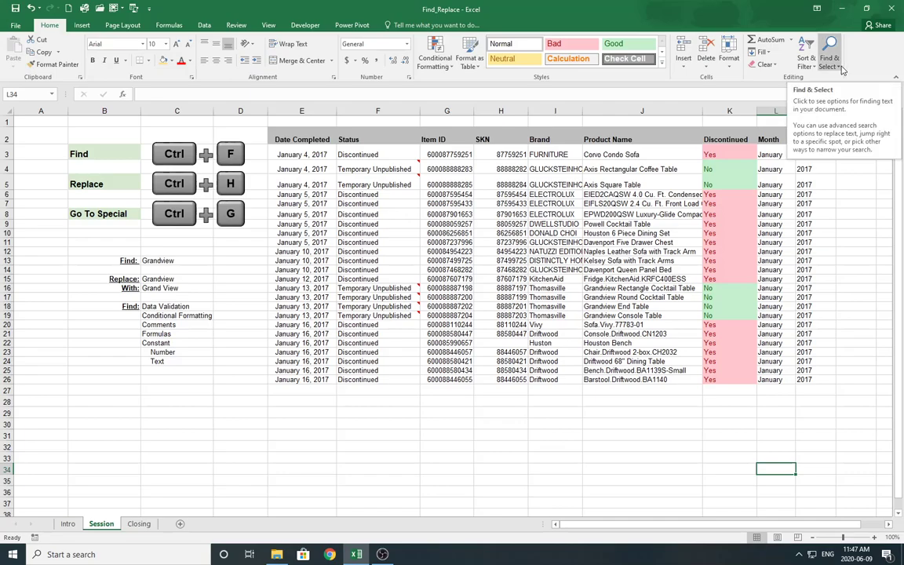
Step: Examine the Find & Select commands and the separate Find and Replace dialog views, leaving the sheet untouched
{"action": "left_click", "coordinate": [837, 69]}
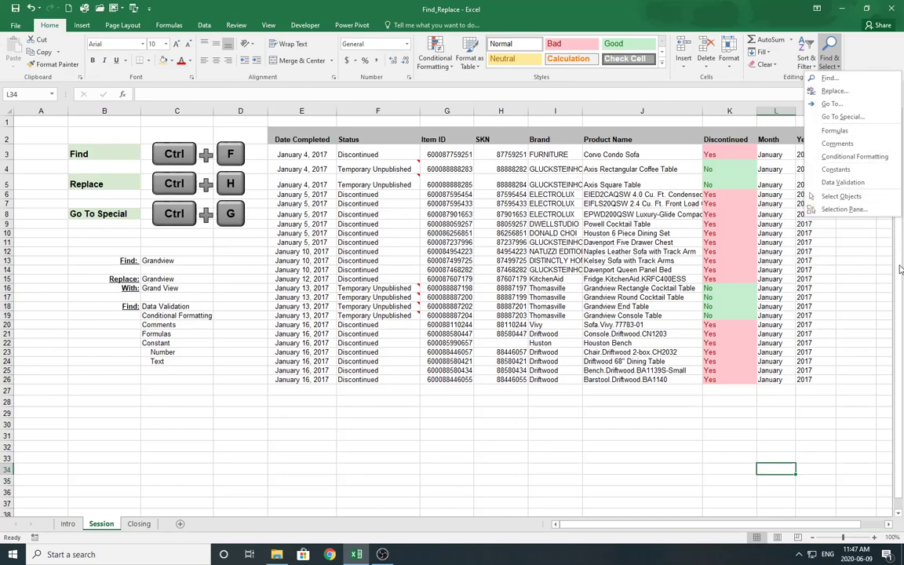
{"action": "left_click", "coordinate": [804, 424]}
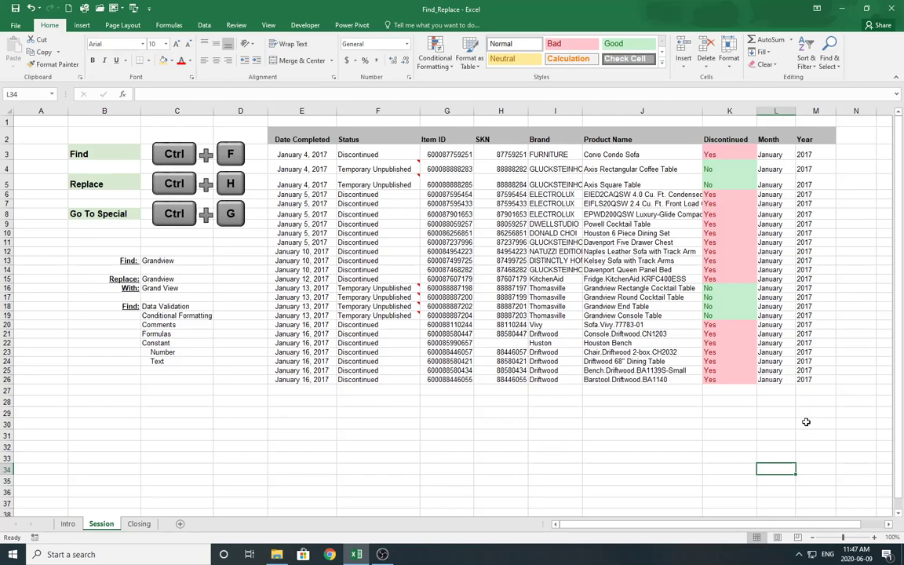
{"action": "key", "text": "ctrl+f"}
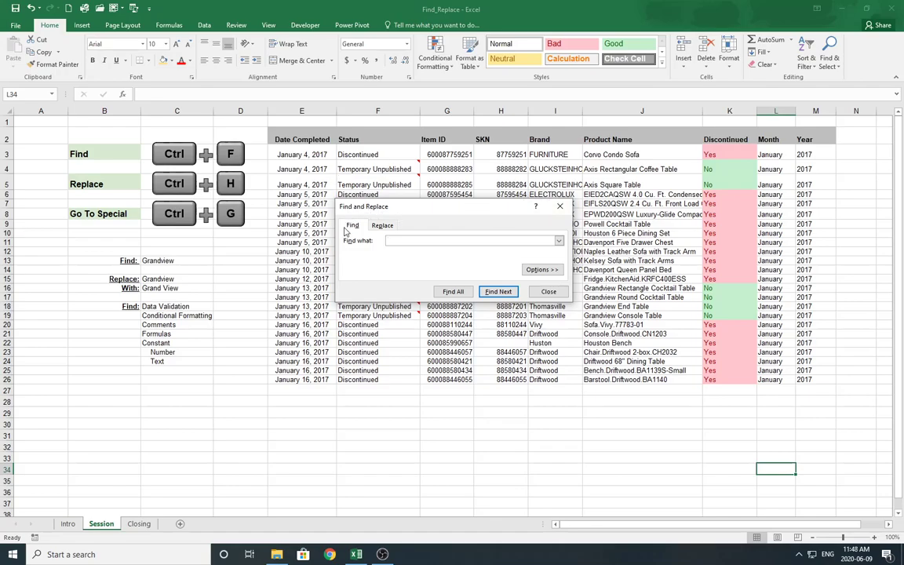
{"action": "left_click", "coordinate": [559, 206]}
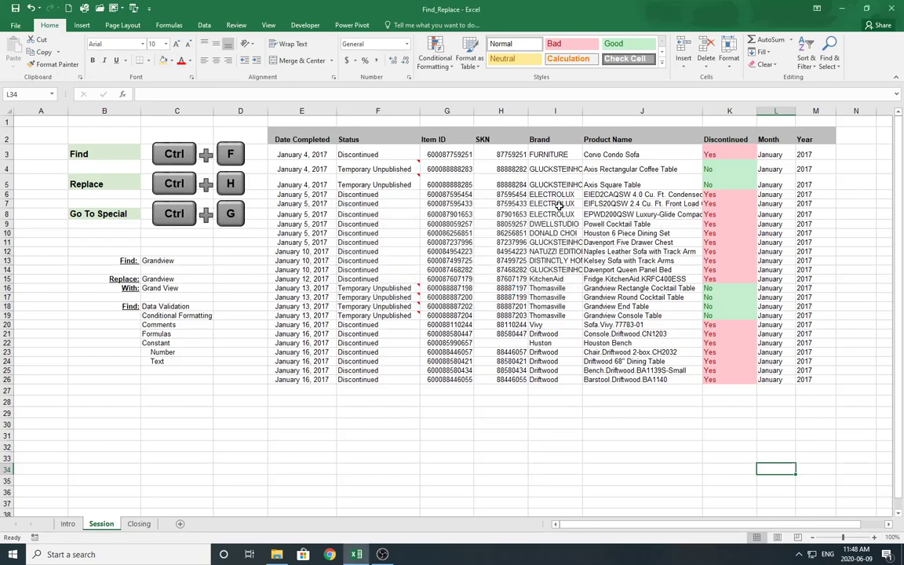
{"action": "key", "text": "ctrl+h"}
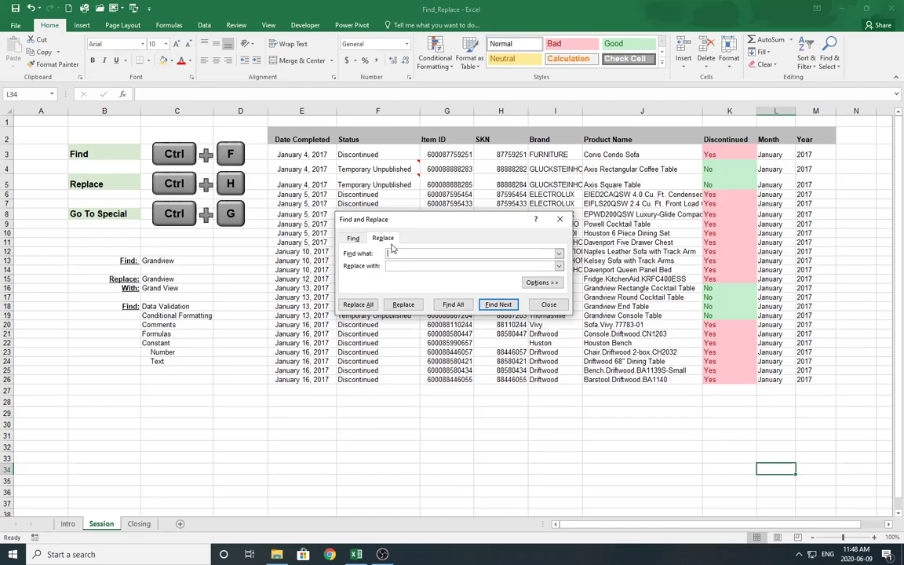
{"action": "left_click", "coordinate": [559, 218]}
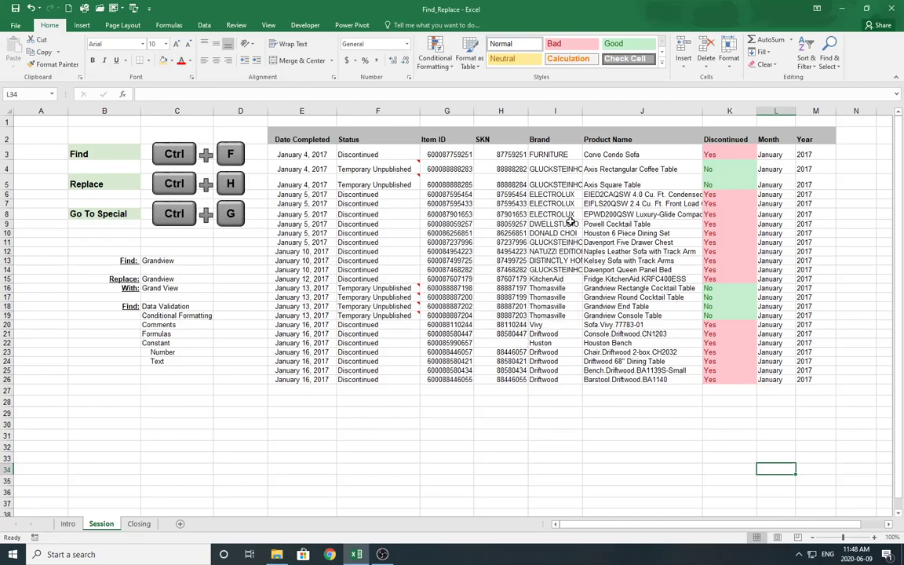
Step: Examine the cell types that Go To Special can select, and leave without choosing one
{"action": "key", "text": "ctrl+g"}
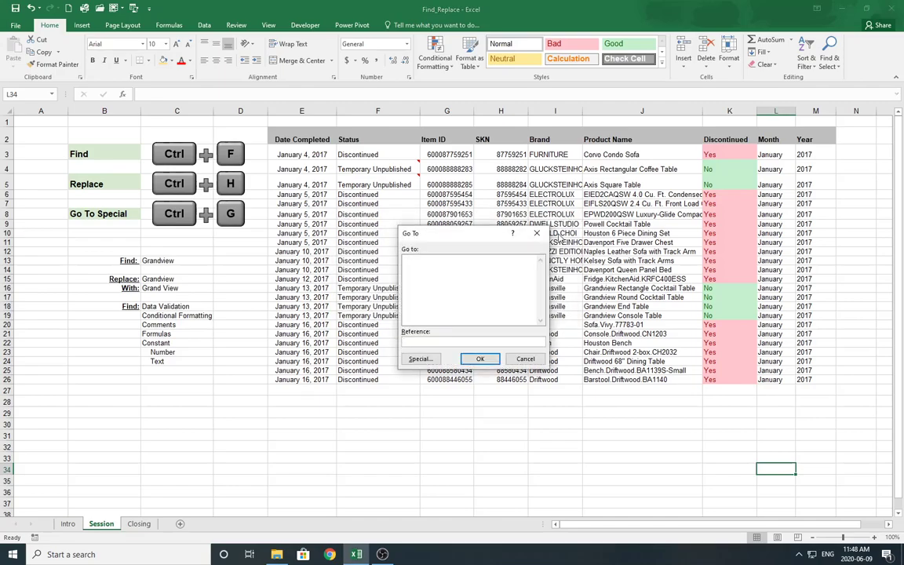
{"action": "left_click", "coordinate": [419, 359]}
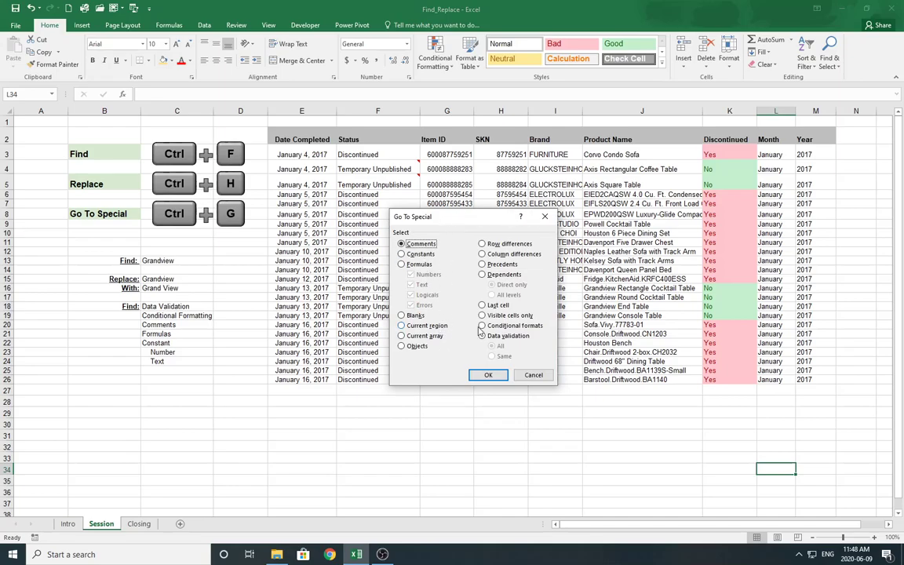
{"action": "left_click", "coordinate": [545, 219]}
{"action": "left_click", "coordinate": [463, 437]}
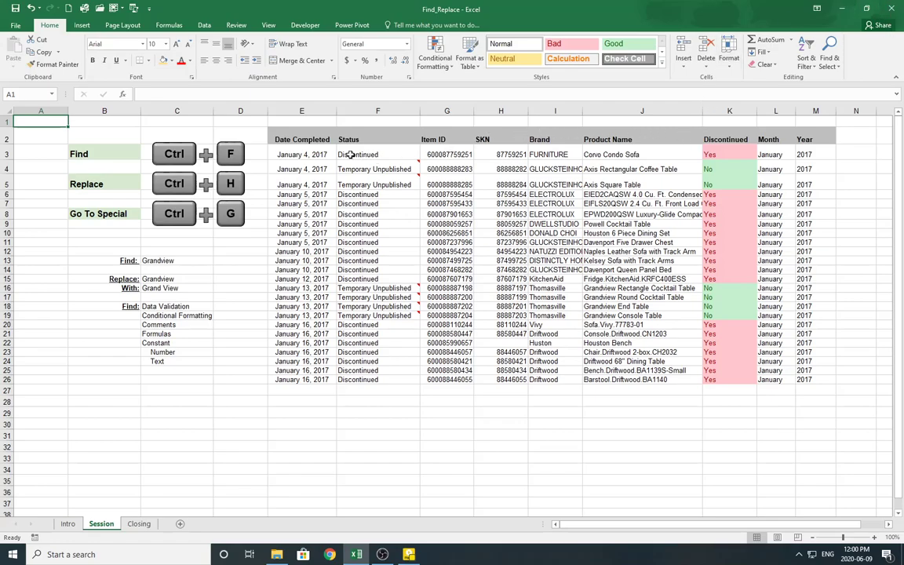
Step: Search the product table, E2:M26, for the first cell containing "Grandview"
{"action": "left_click_drag", "start_coordinate": [298, 139], "coordinate": [802, 381]}
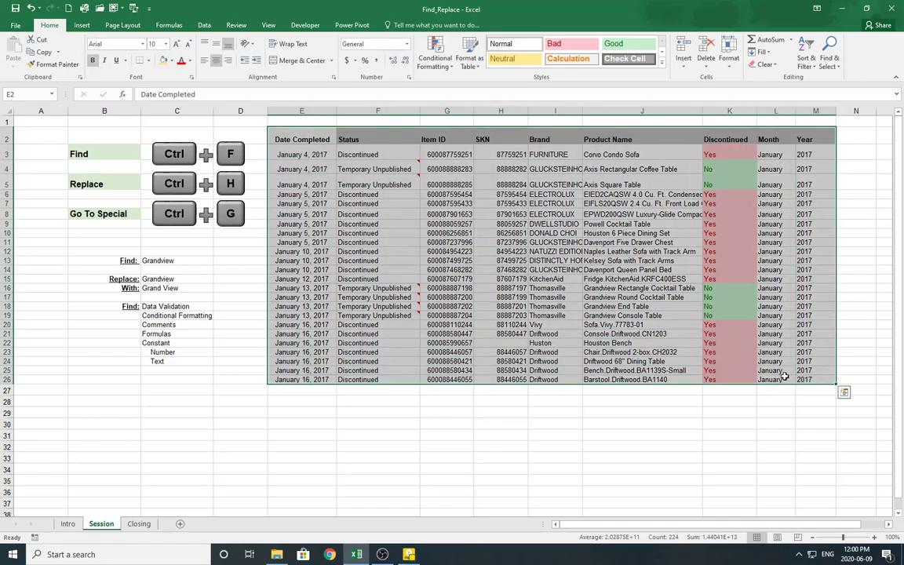
{"action": "key", "text": "ctrl+f"}
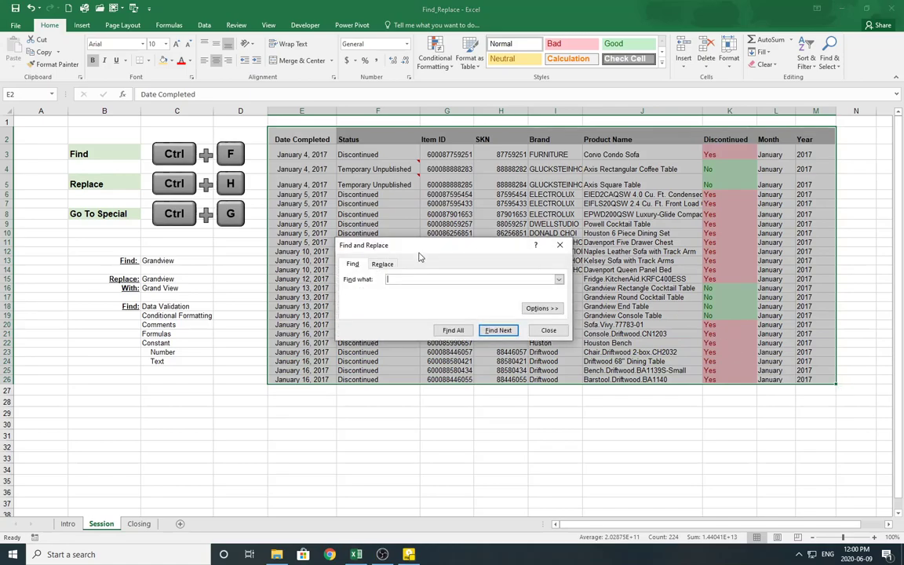
{"action": "left_click_drag", "start_coordinate": [420, 251], "coordinate": [434, 232]}
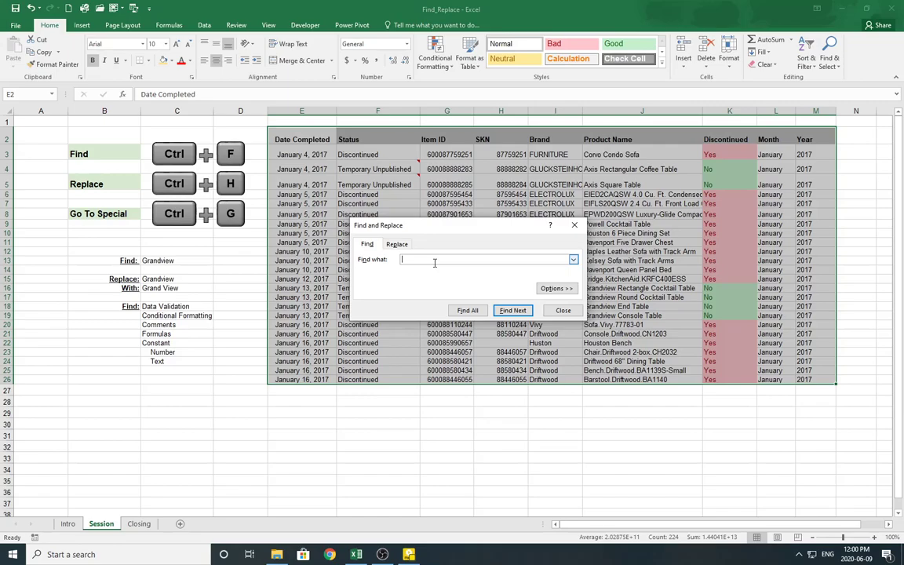
{"action": "type", "text": "Grandview"}
{"action": "left_click", "coordinate": [523, 313]}
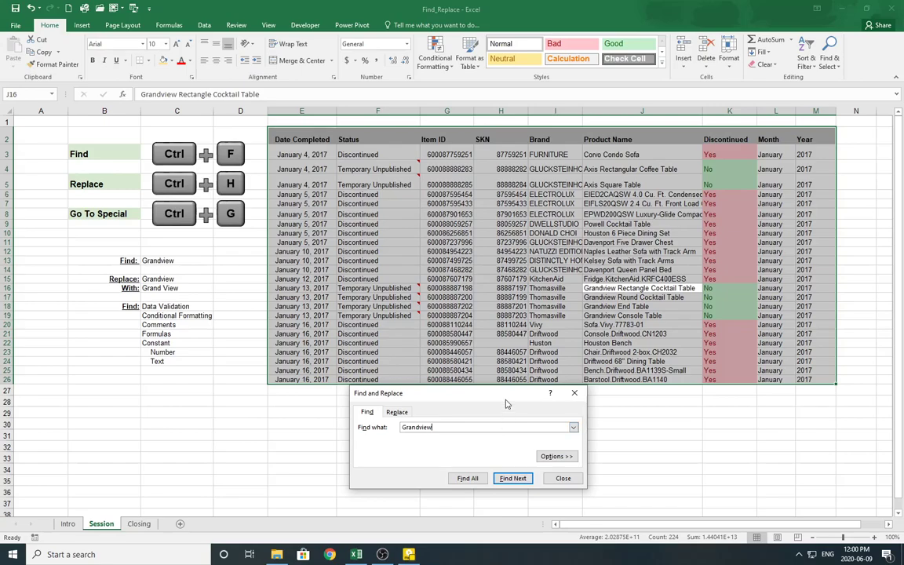
Step: Step through the remaining "Grandview" matches one at a time until the search returns to the first match
{"action": "left_click_drag", "start_coordinate": [506, 396], "coordinate": [443, 348]}
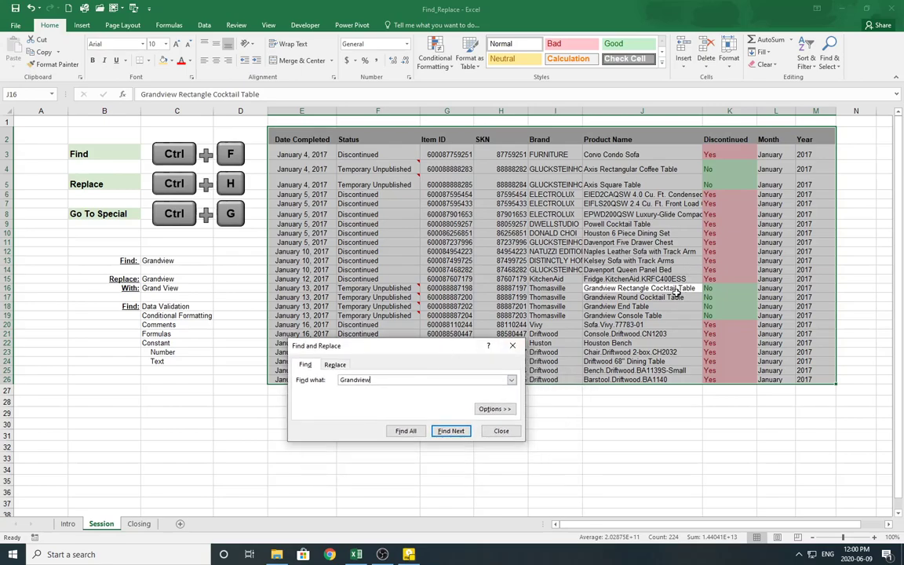
{"action": "left_click", "coordinate": [451, 432]}
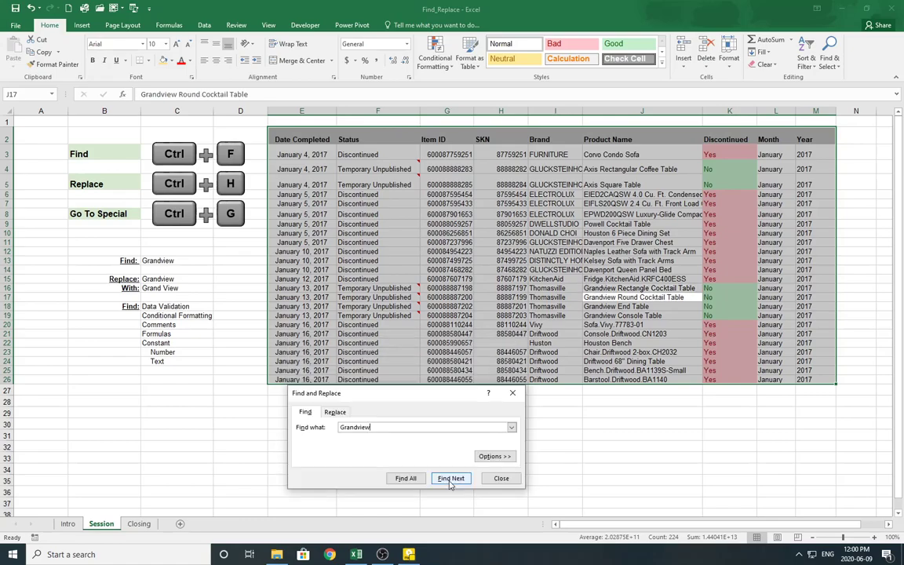
{"action": "left_click", "coordinate": [450, 479]}
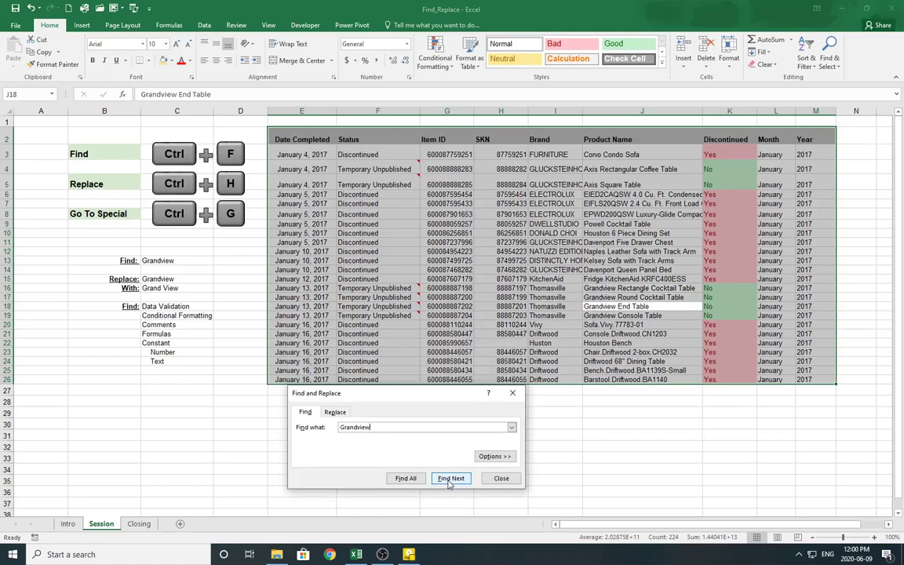
{"action": "left_click", "coordinate": [450, 480]}
{"action": "left_click", "coordinate": [448, 478]}
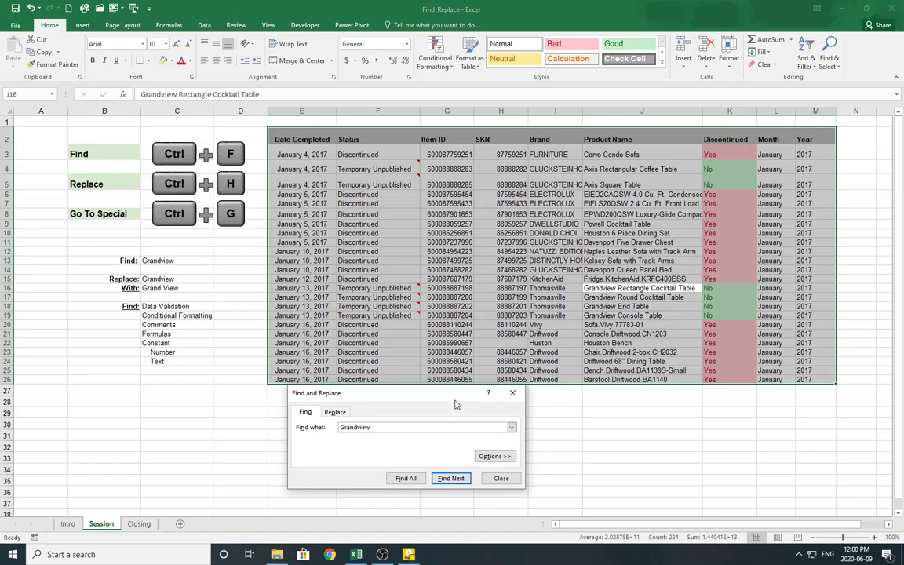
Step: List all cells containing "Grandview" and enlarge the results list to show every match
{"action": "left_click_drag", "start_coordinate": [452, 395], "coordinate": [439, 236]}
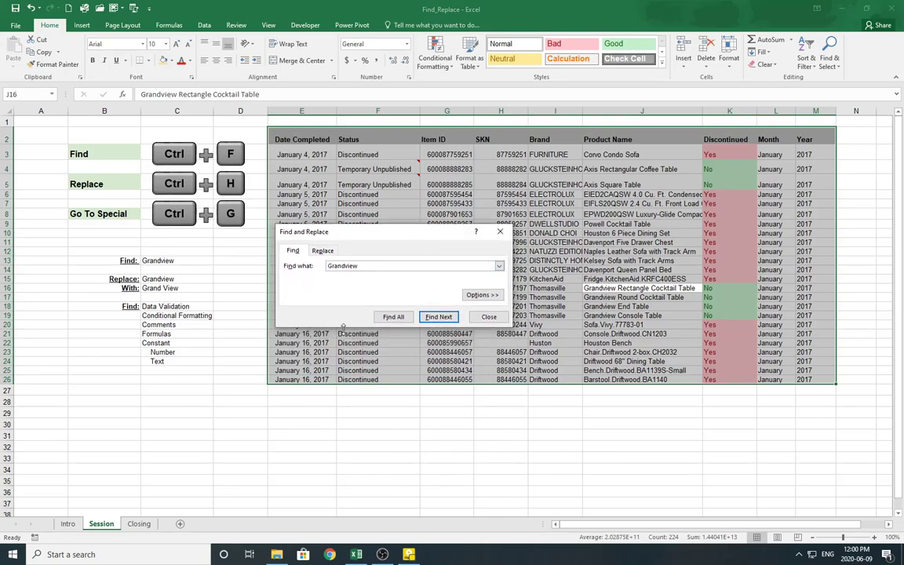
{"action": "left_click", "coordinate": [393, 317]}
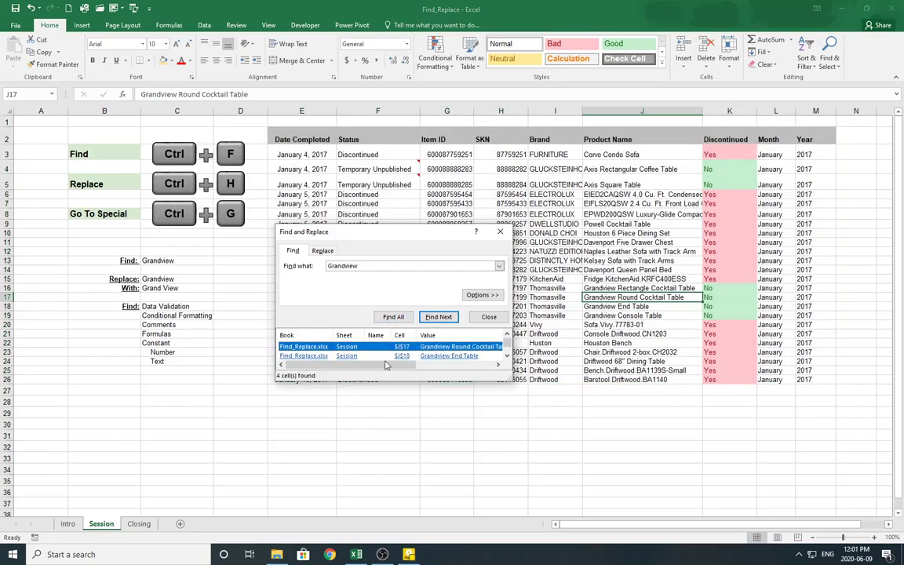
{"action": "left_click_drag", "start_coordinate": [406, 381], "coordinate": [411, 538]}
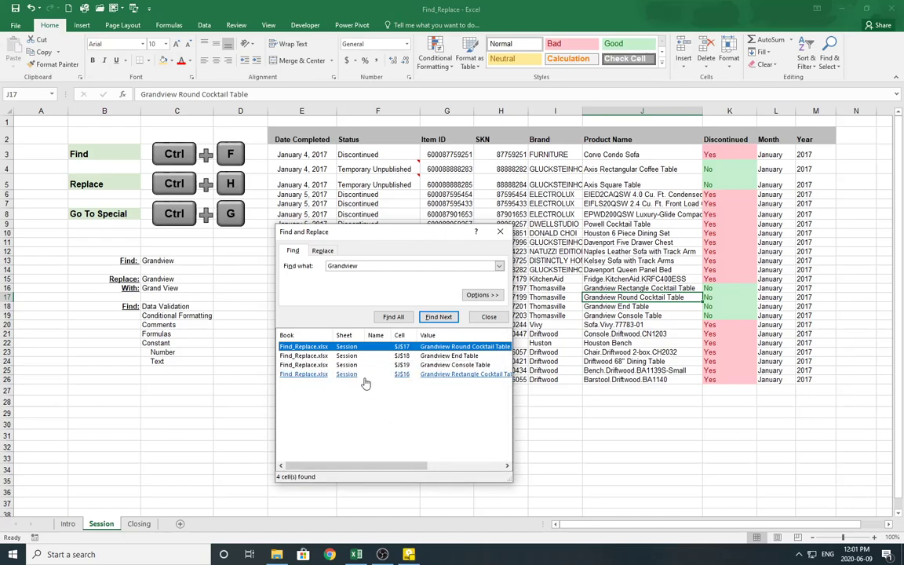
Step: Select all the found Grandview cells from the results and fill them with light gold
{"action": "left_click_drag", "start_coordinate": [366, 393], "coordinate": [348, 350]}
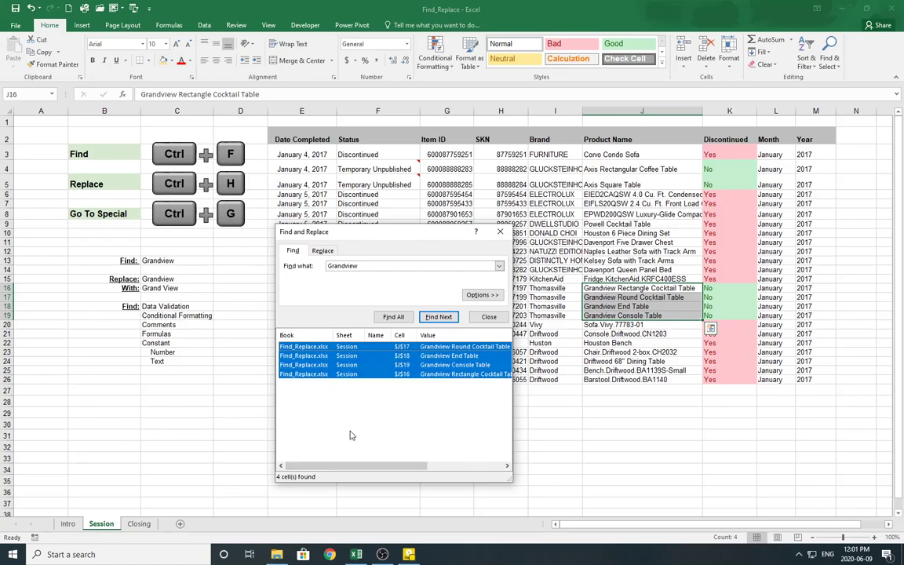
{"action": "left_click", "coordinate": [172, 63]}
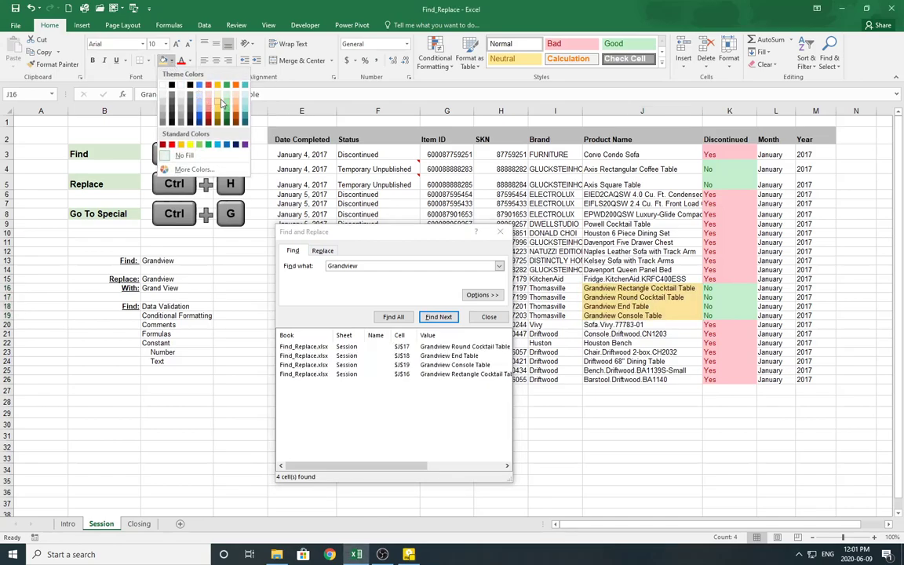
{"action": "left_click", "coordinate": [219, 103]}
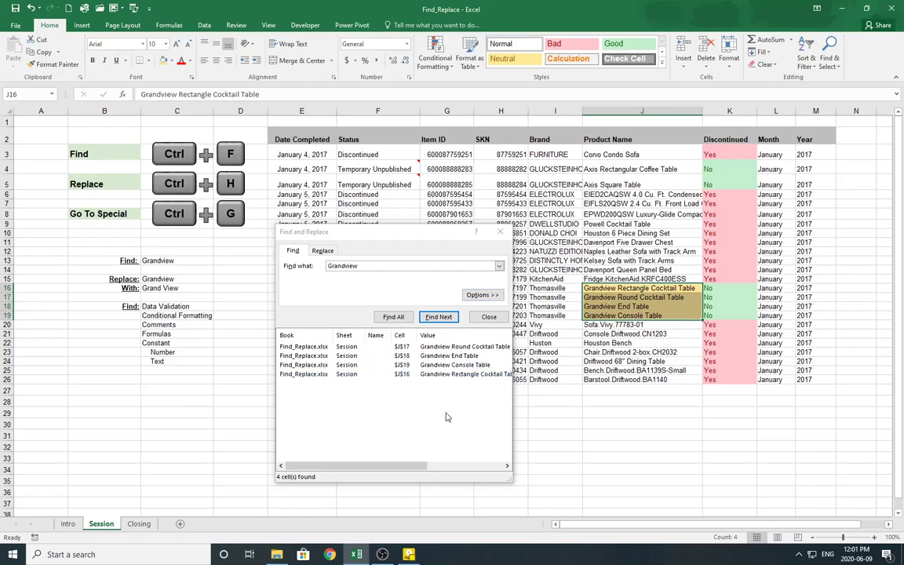
Step: Replace "Grandview" with "Grand View" in the first matching product name, and replace all remaining occurrences at once
{"action": "left_click", "coordinate": [323, 251]}
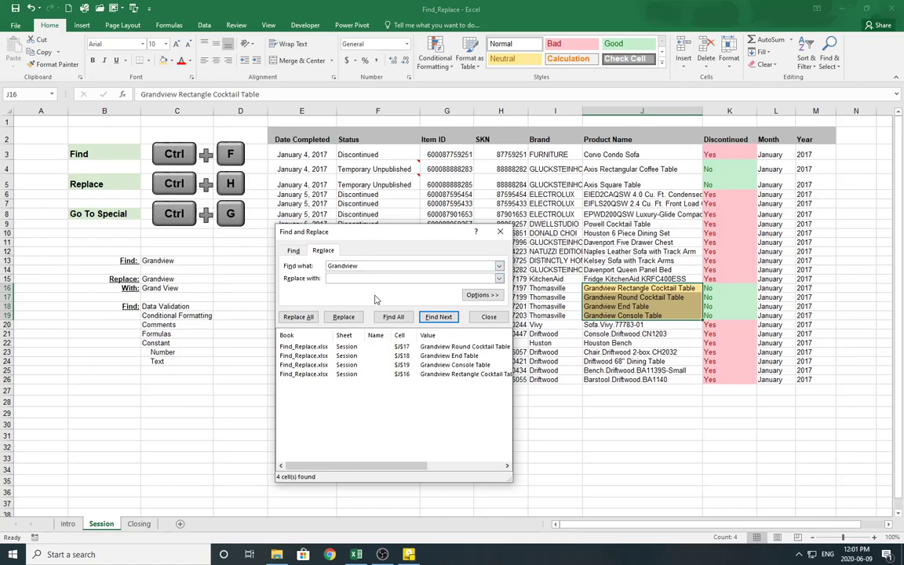
{"action": "left_click", "coordinate": [424, 277]}
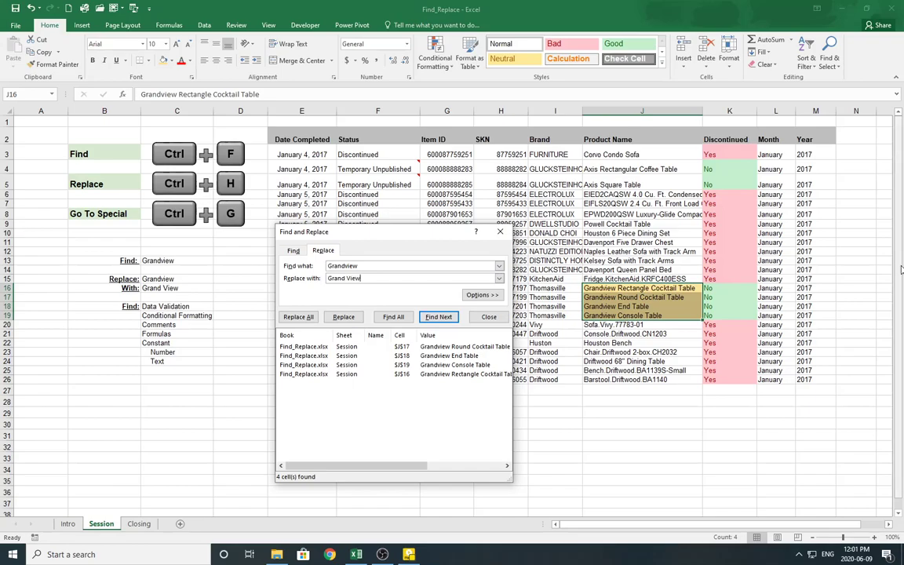
{"action": "left_click", "coordinate": [342, 317]}
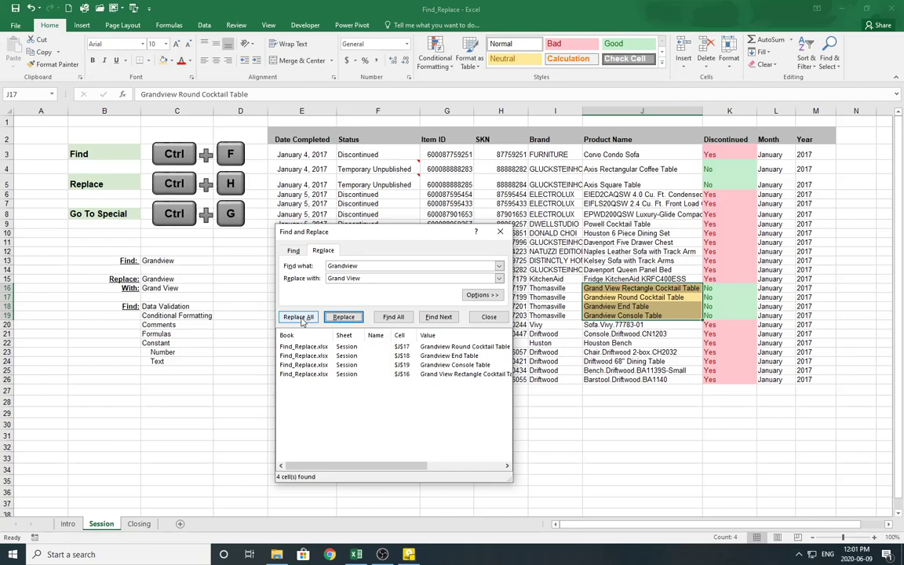
{"action": "left_click", "coordinate": [299, 317]}
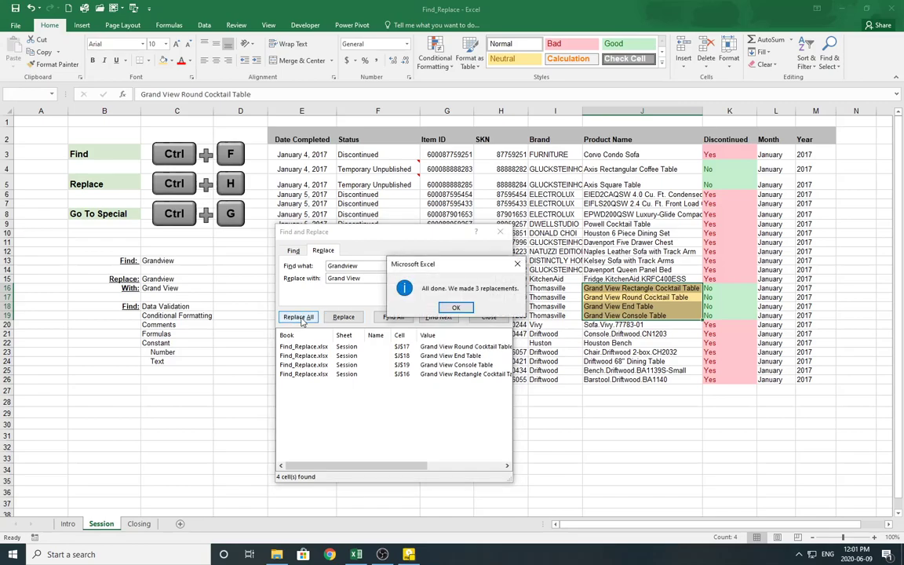
{"action": "left_click_drag", "start_coordinate": [451, 265], "coordinate": [561, 205]}
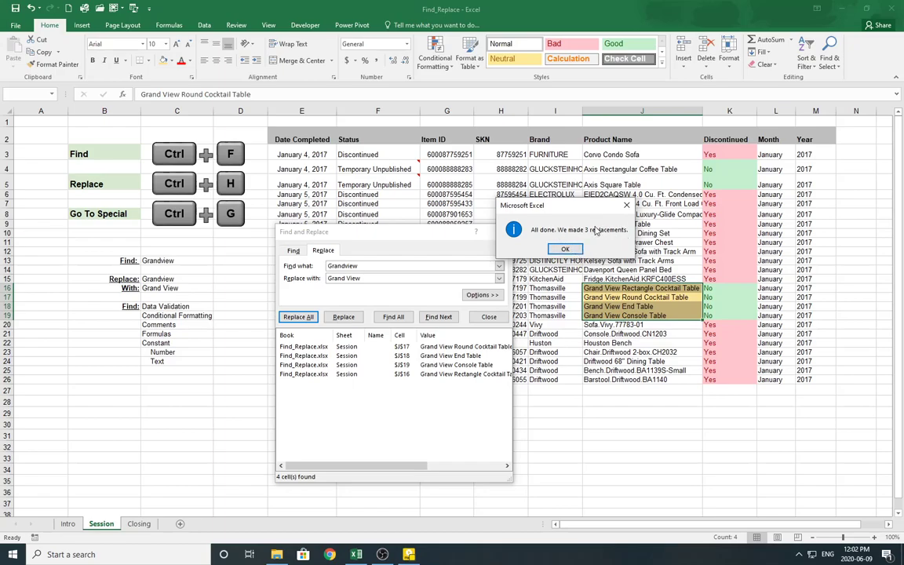
{"action": "left_click", "coordinate": [565, 250]}
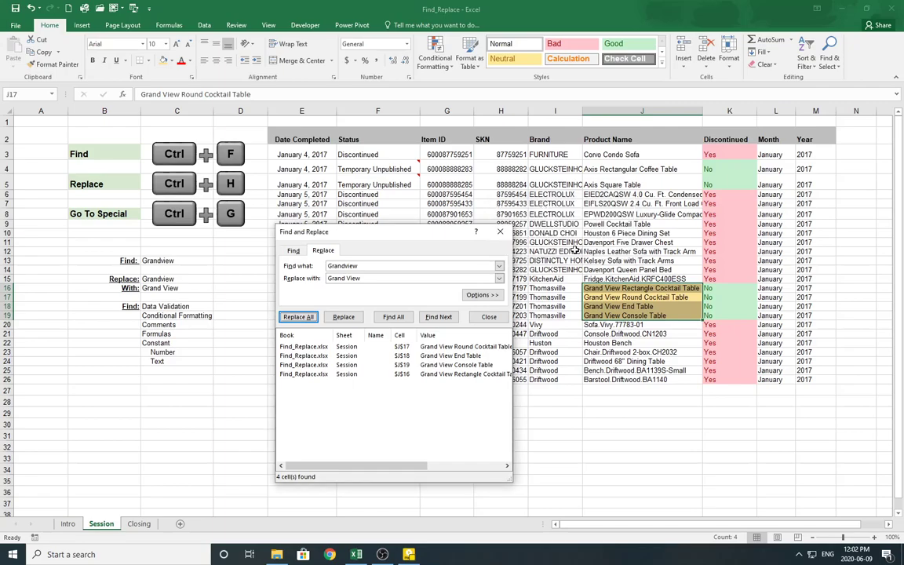
Step: Show the extended find and replace options and clear both the search text and the replacement text
{"action": "left_click", "coordinate": [482, 296]}
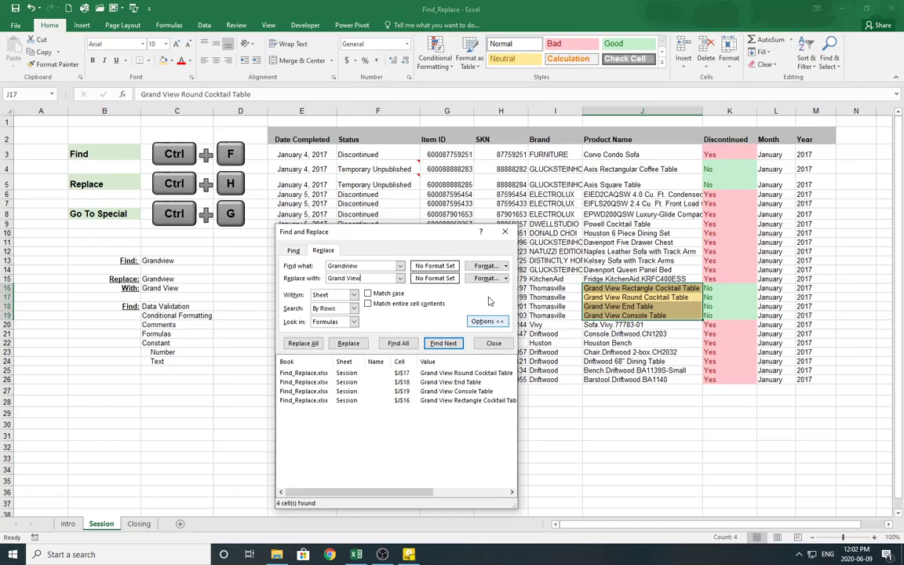
{"action": "left_click", "coordinate": [293, 249]}
{"action": "left_click", "coordinate": [323, 250]}
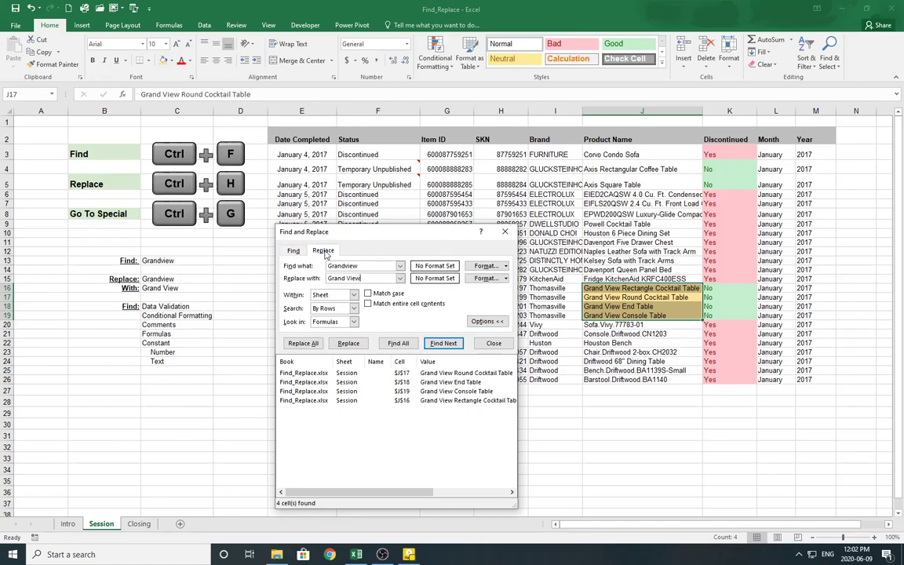
{"action": "double_click", "coordinate": [376, 265]}
{"action": "key", "text": "BackSpace"}
{"action": "left_click_drag", "start_coordinate": [363, 280], "coordinate": [317, 276]}
{"action": "key", "text": "BackSpace"}
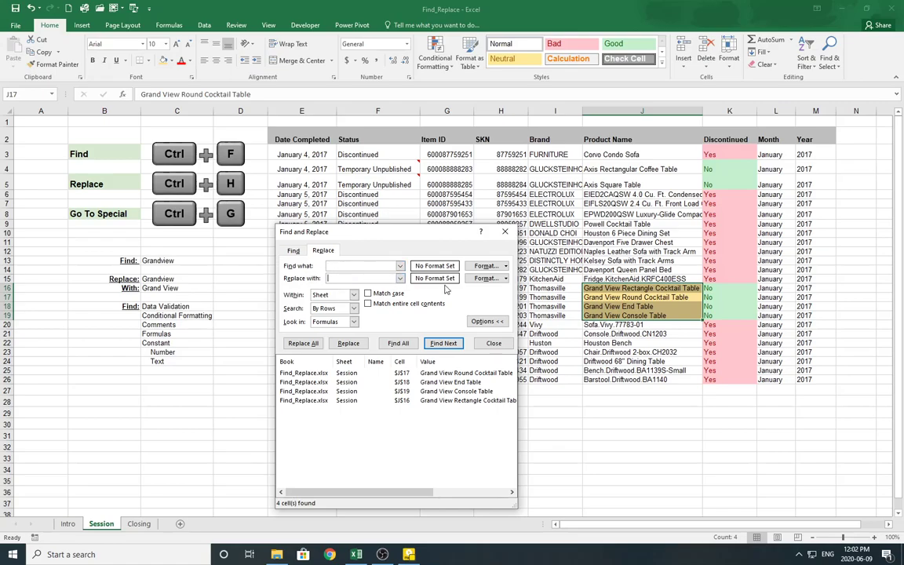
Step: Set the search format to the date type *March 14, 2012 with the English (Canada) locale
{"action": "left_click", "coordinate": [482, 266]}
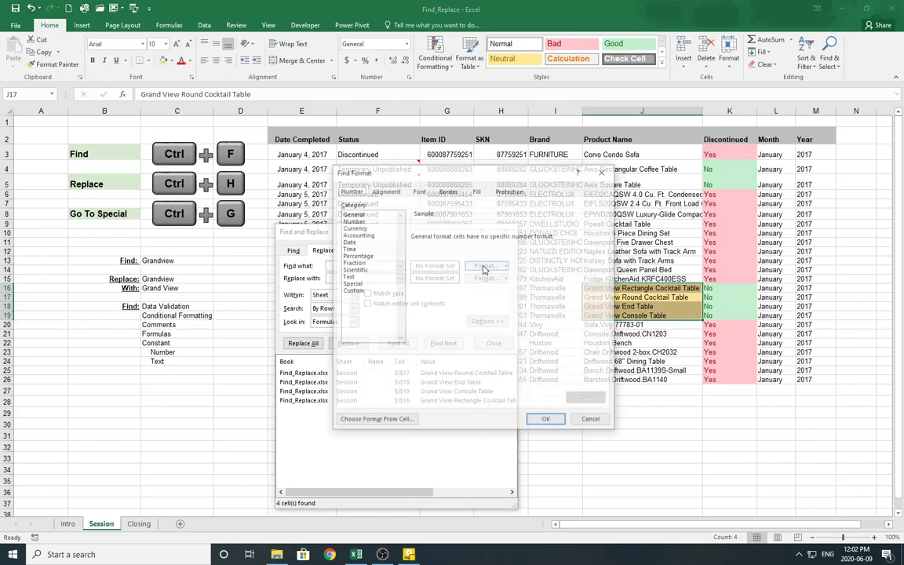
{"action": "left_click", "coordinate": [353, 242]}
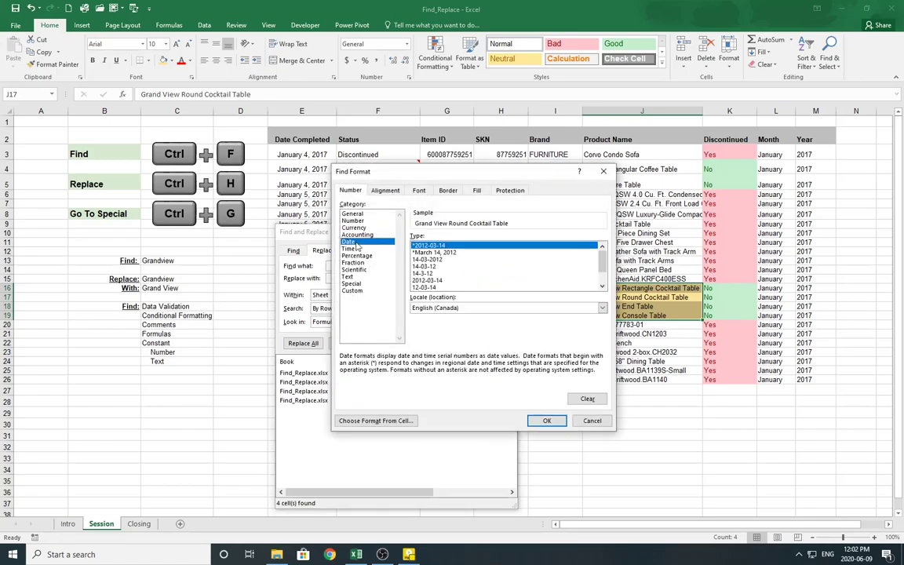
{"action": "left_click", "coordinate": [433, 252]}
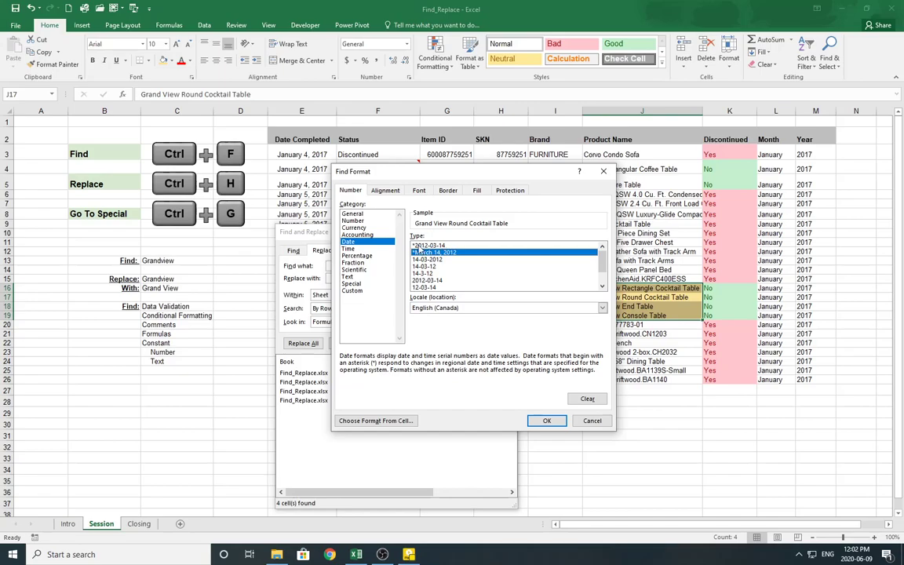
{"action": "left_click", "coordinate": [549, 421]}
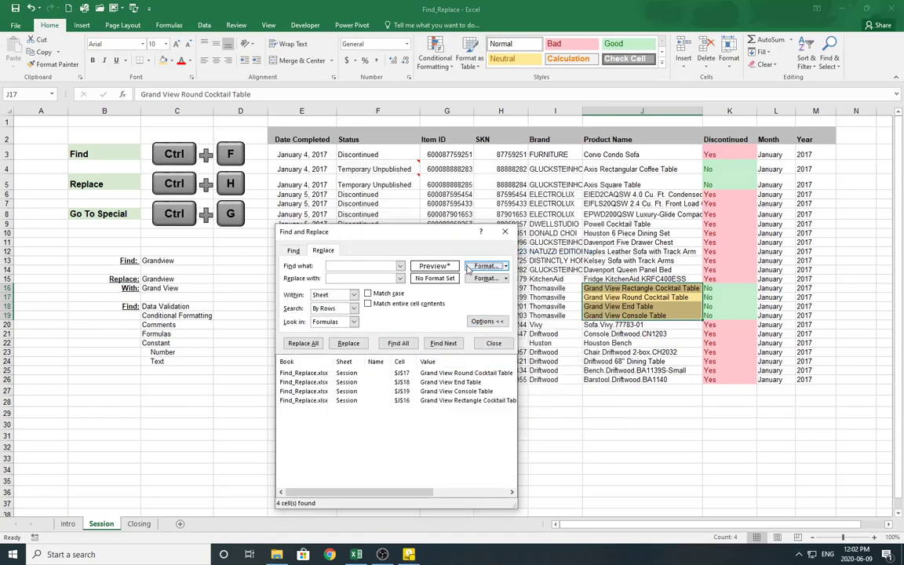
Step: Try to list all cells matching the chosen date format without any search text
{"action": "left_click", "coordinate": [292, 250]}
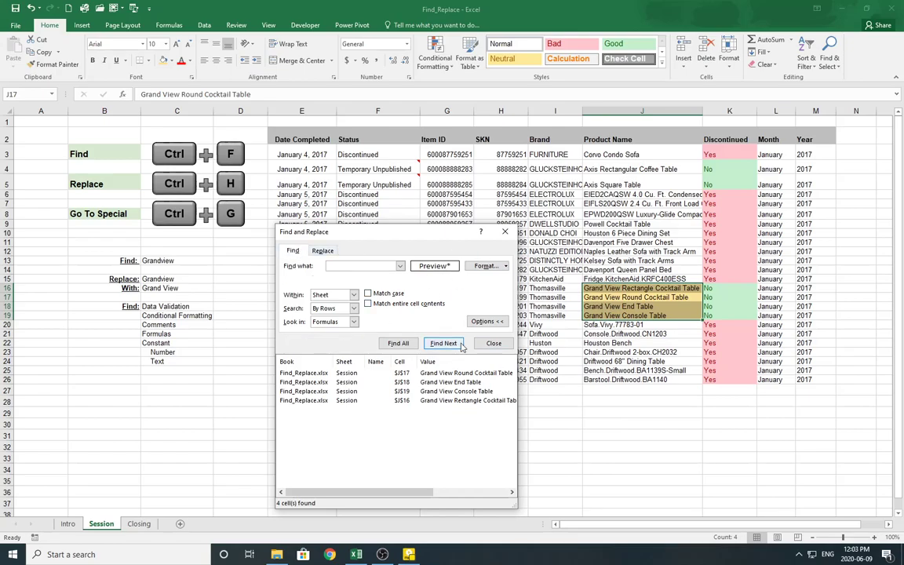
{"action": "left_click", "coordinate": [398, 343]}
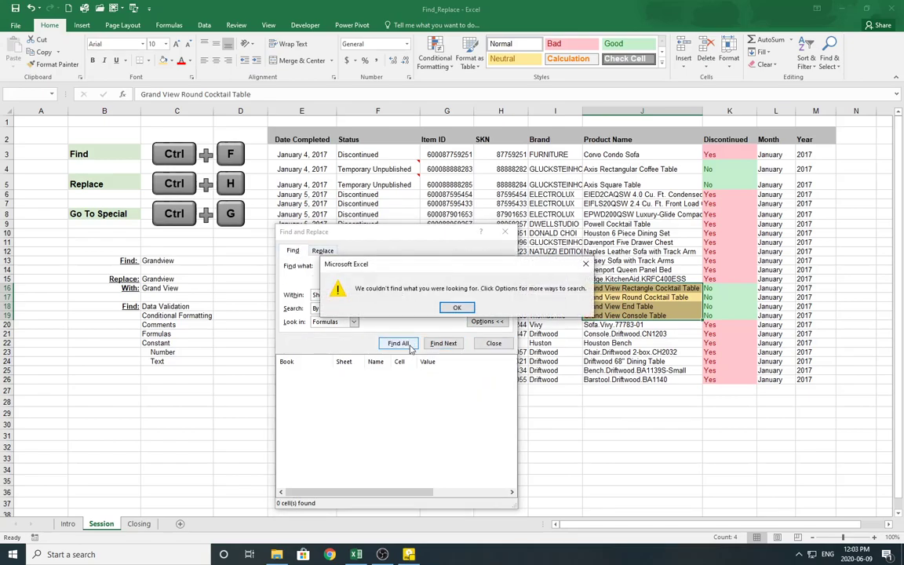
{"action": "left_click", "coordinate": [421, 312]}
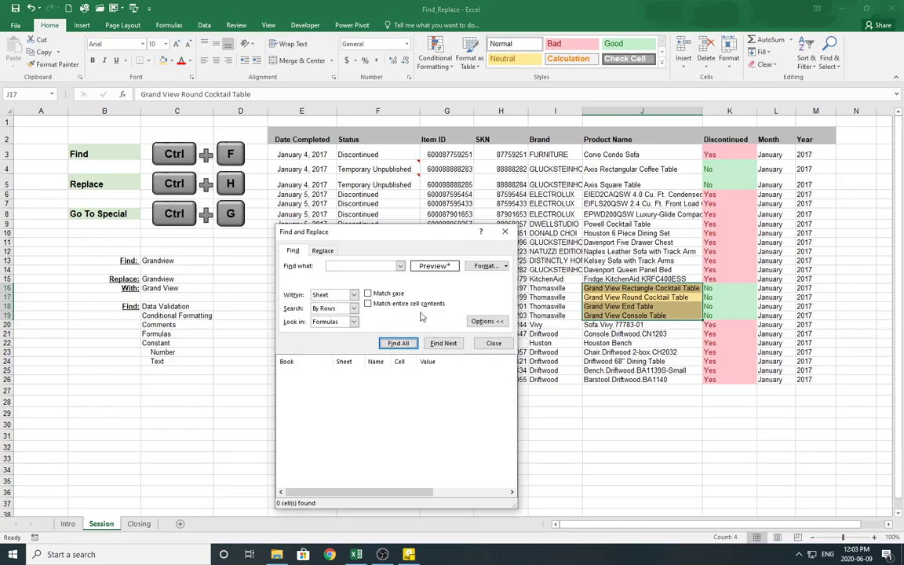
Step: List all cells with the chosen date format within the product table, and select every match in the enlarged results list
{"action": "left_click", "coordinate": [293, 140]}
{"action": "left_click_drag", "start_coordinate": [293, 140], "coordinate": [813, 382]}
{"action": "left_click", "coordinate": [146, 368]}
{"action": "left_click_drag", "start_coordinate": [149, 255], "coordinate": [172, 132]}
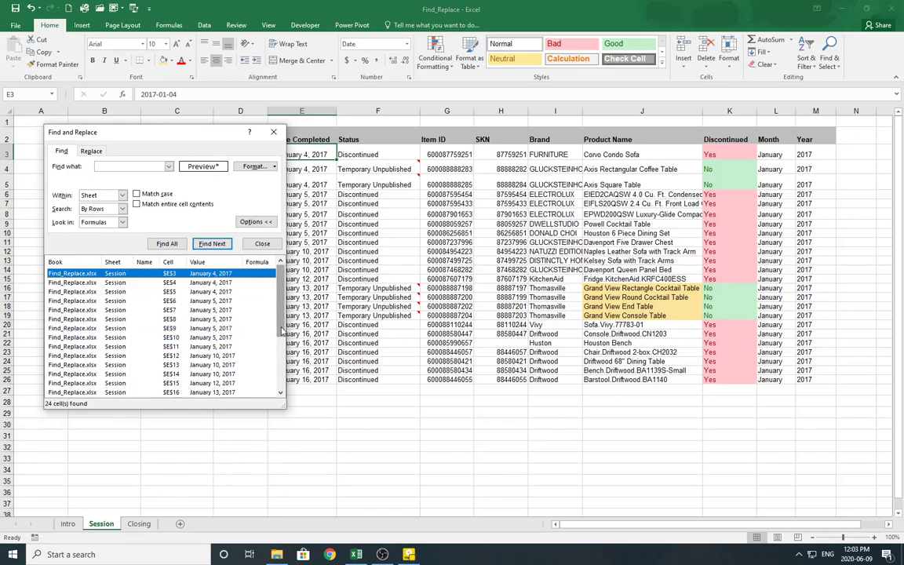
{"action": "scroll", "coordinate": [253, 330], "scroll_direction": "down", "scroll_amount": 4}
{"action": "left_click_drag", "start_coordinate": [247, 411], "coordinate": [246, 495]}
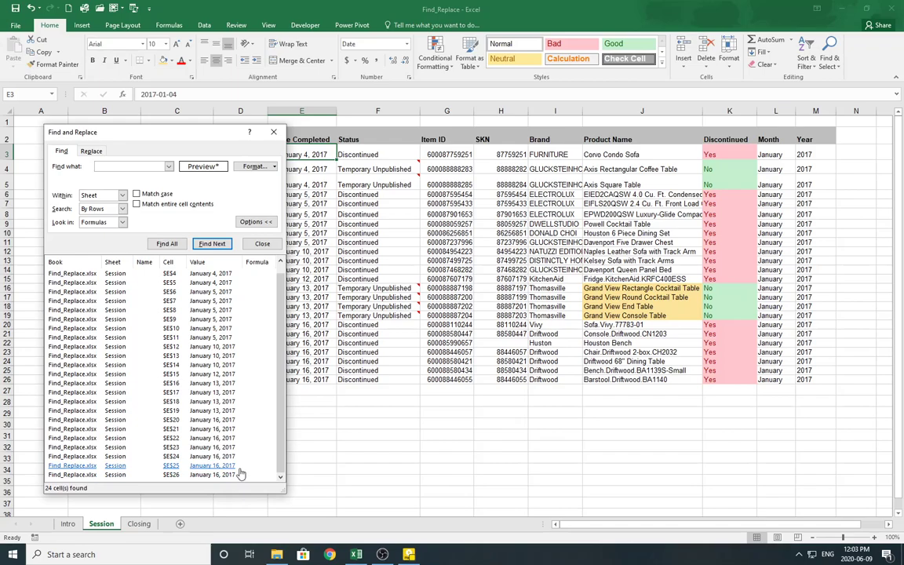
{"action": "key", "text": "ctrl+a"}
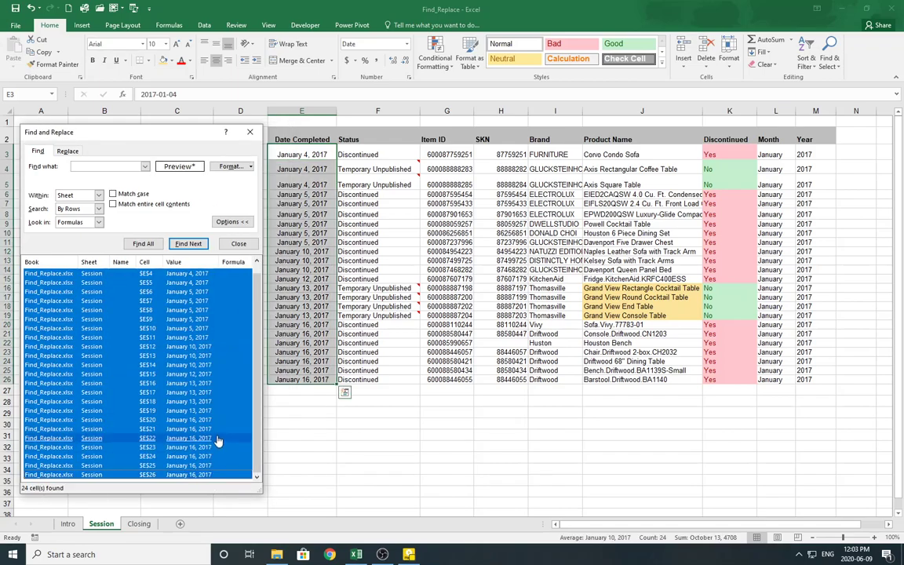
Step: Set the replacement format to the date type *2012-03-14 and apply it to all matching cells at once
{"action": "left_click", "coordinate": [71, 153]}
{"action": "left_click", "coordinate": [233, 179]}
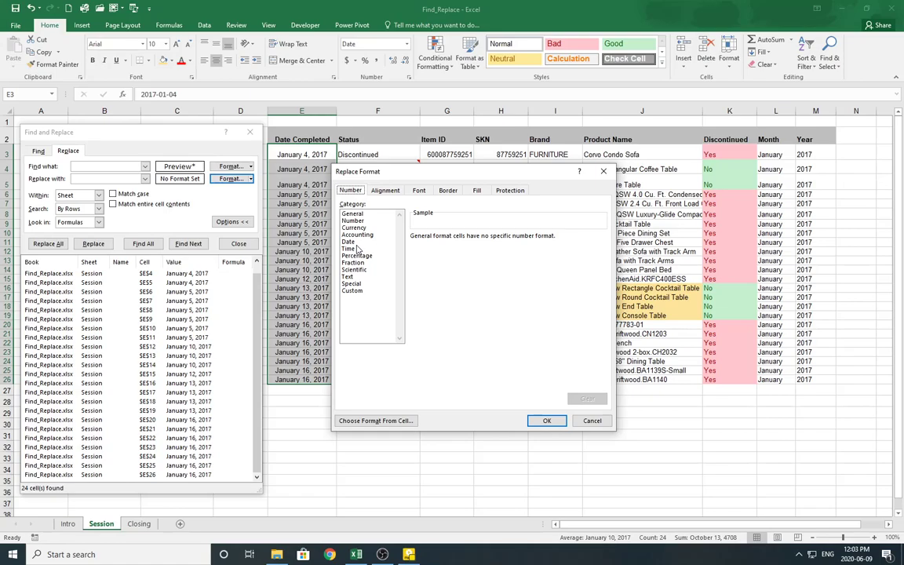
{"action": "left_click", "coordinate": [349, 242]}
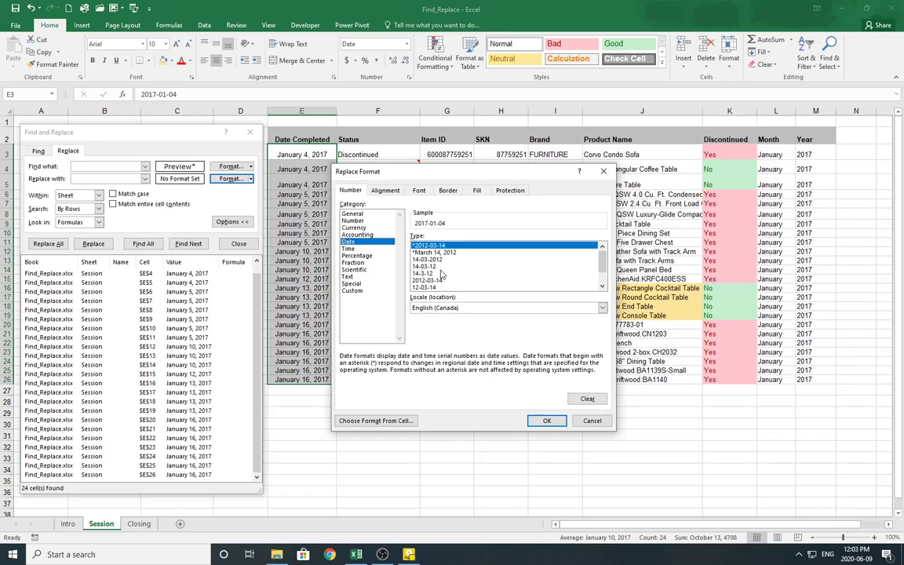
{"action": "left_click", "coordinate": [547, 421]}
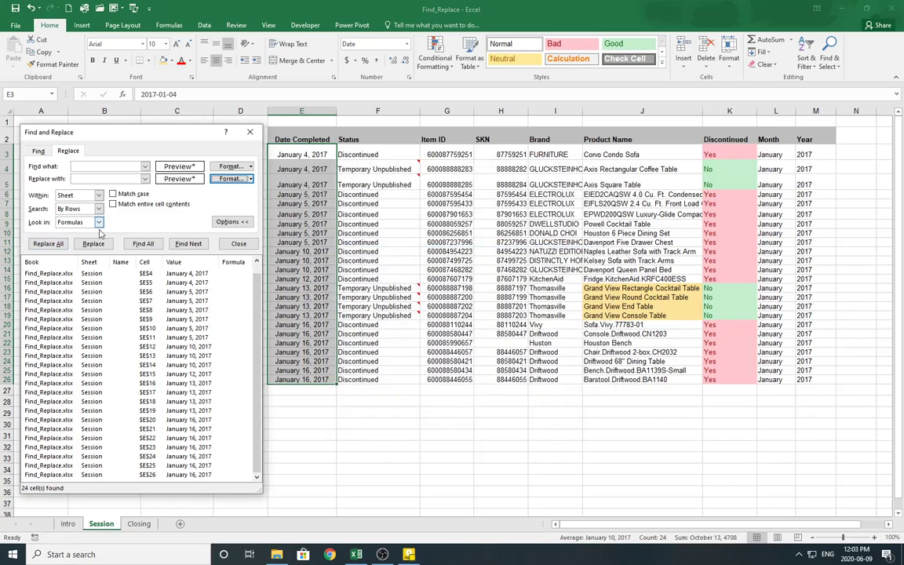
{"action": "left_click", "coordinate": [49, 244]}
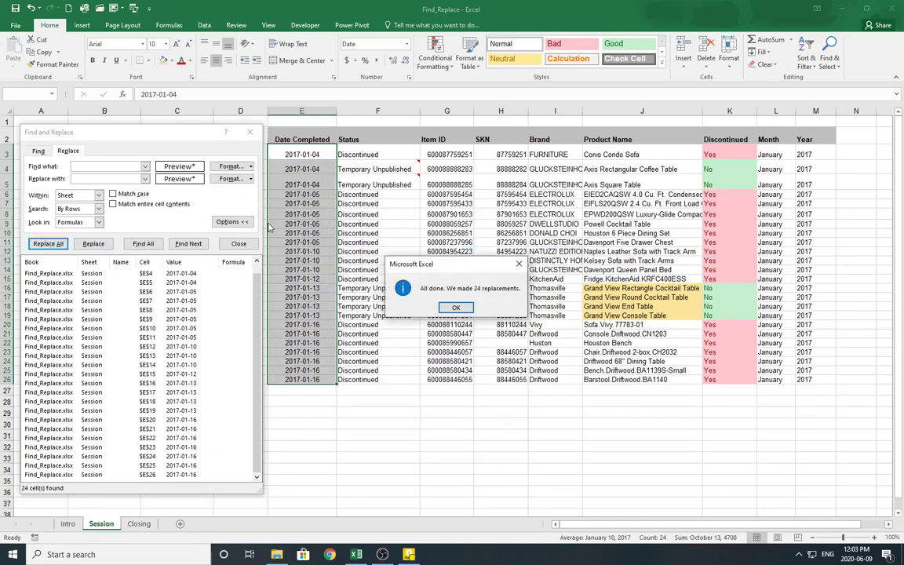
{"action": "left_click", "coordinate": [455, 308]}
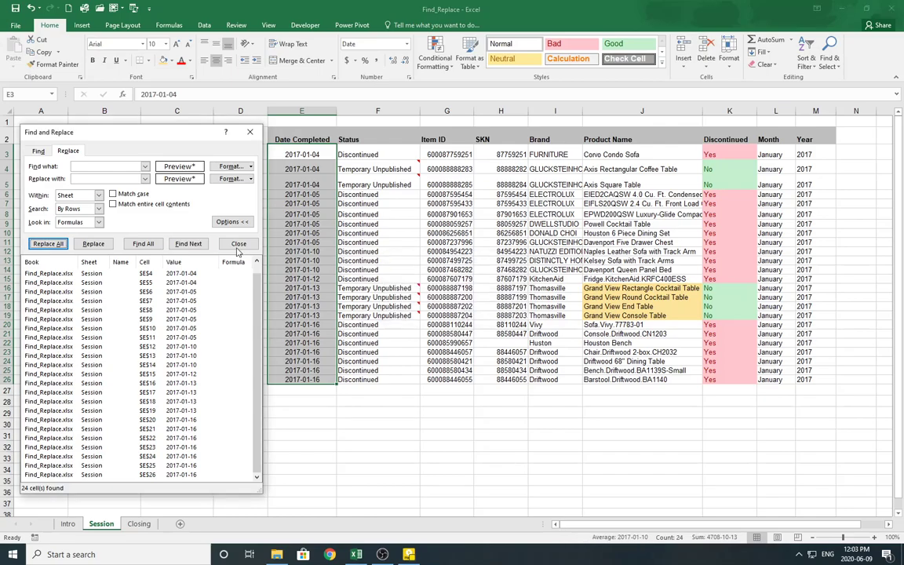
Step: Clear both the find format and the replacement format, and close the find and replace dialog
{"action": "left_click", "coordinate": [222, 169]}
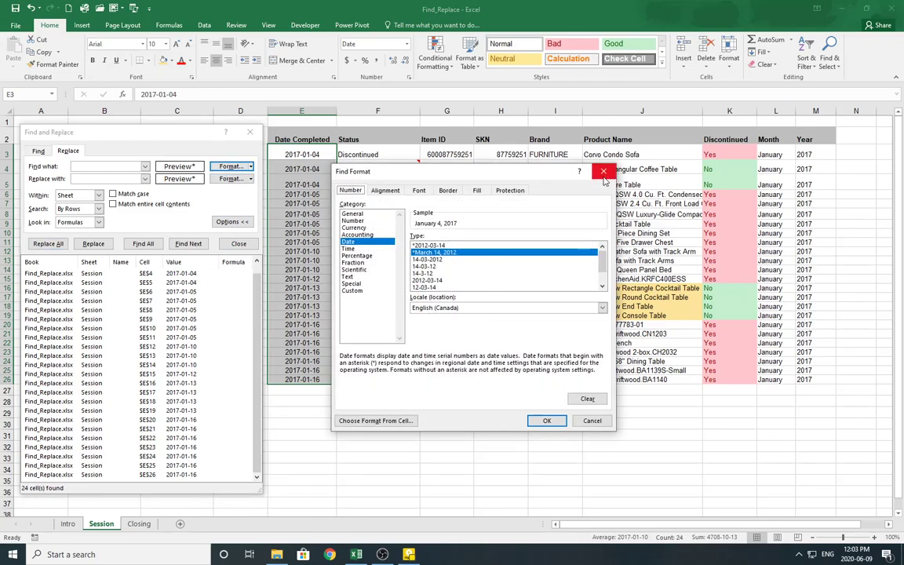
{"action": "left_click", "coordinate": [603, 178]}
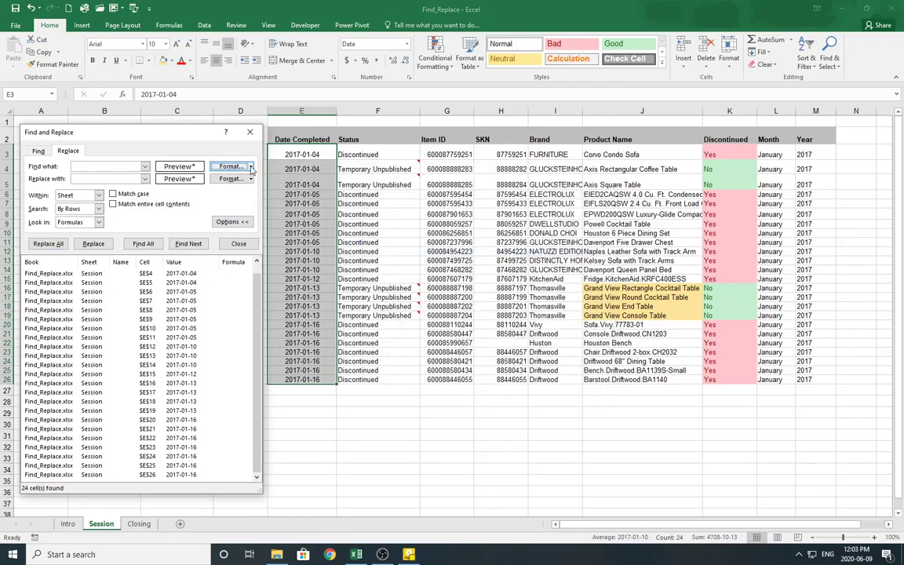
{"action": "left_click", "coordinate": [252, 167]}
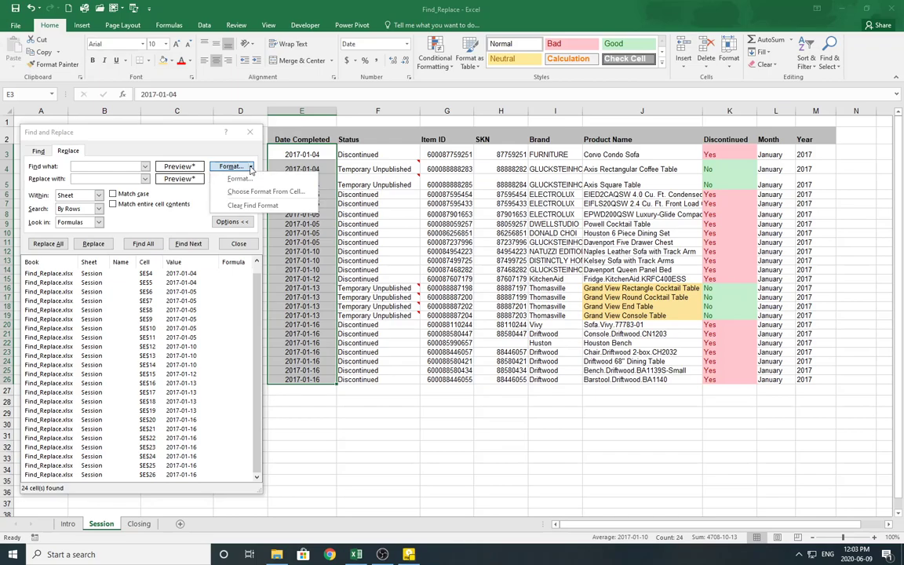
{"action": "left_click", "coordinate": [266, 207]}
{"action": "left_click", "coordinate": [249, 179]}
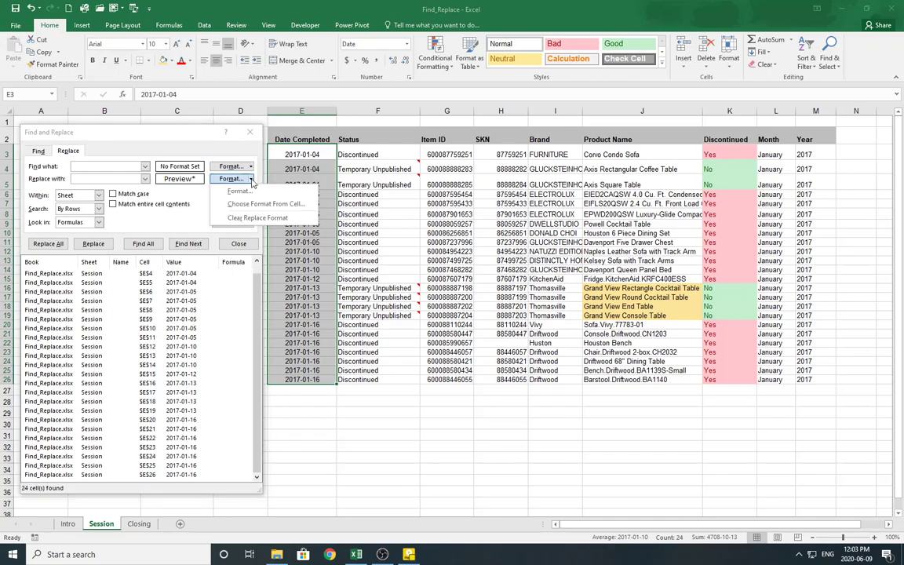
{"action": "left_click", "coordinate": [270, 218]}
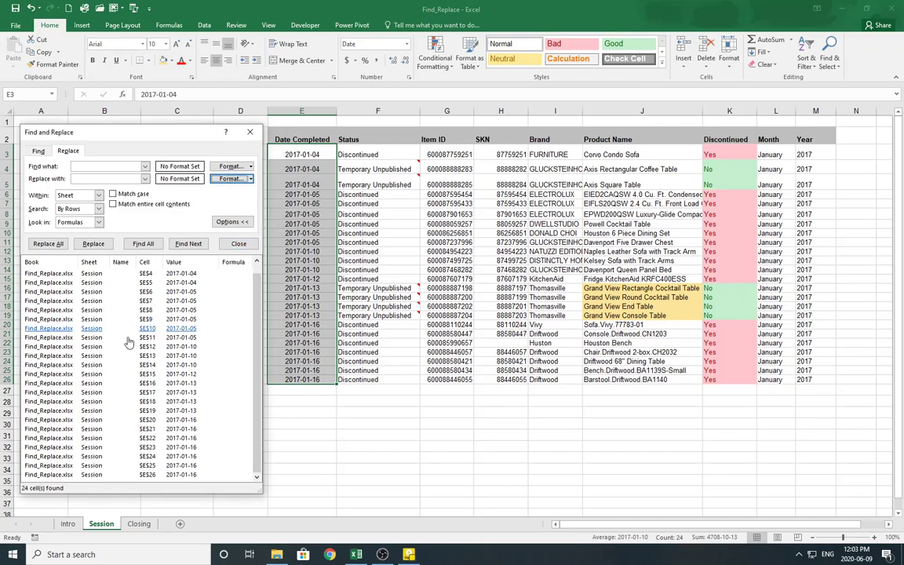
{"action": "left_click", "coordinate": [251, 133]}
{"action": "left_click", "coordinate": [237, 269]}
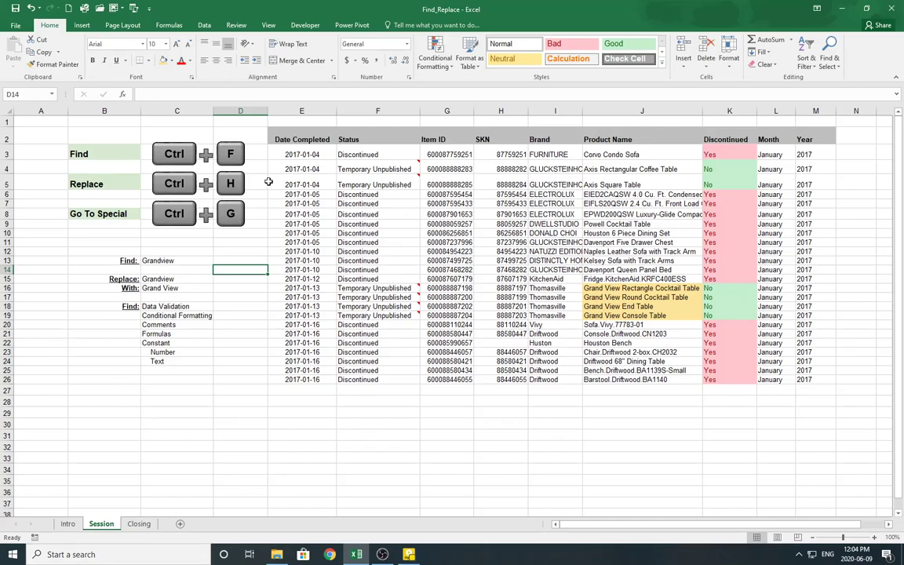
Step: Select the product table from Date Completed through Month and find its cells with data validation
{"action": "left_click_drag", "start_coordinate": [297, 139], "coordinate": [378, 380]}
{"action": "left_click_drag", "start_coordinate": [697, 525], "coordinate": [558, 534]}
{"action": "left_click", "coordinate": [835, 63]}
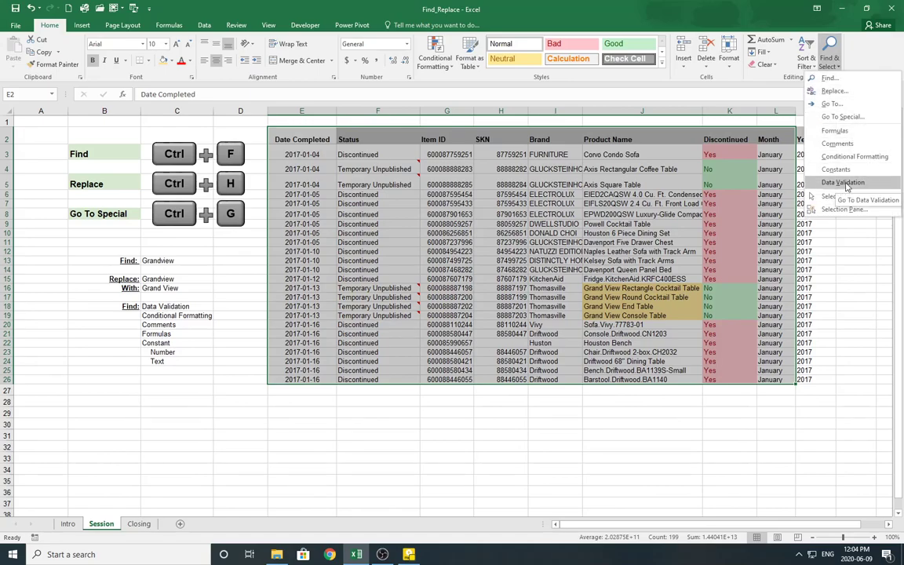
{"action": "left_click", "coordinate": [843, 182]}
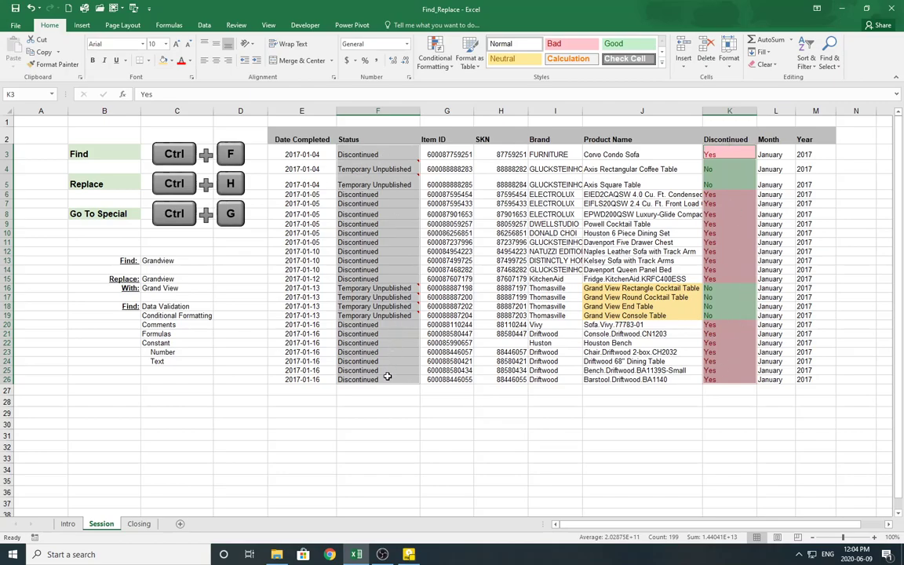
Step: Inspect the drop-down choices in the Status and Discontinued columns without changing any value
{"action": "left_click", "coordinate": [345, 197]}
{"action": "left_click", "coordinate": [417, 154]}
{"action": "left_click", "coordinate": [423, 156]}
{"action": "key", "text": "Escape"}
{"action": "left_click", "coordinate": [725, 151]}
{"action": "left_click", "coordinate": [761, 155]}
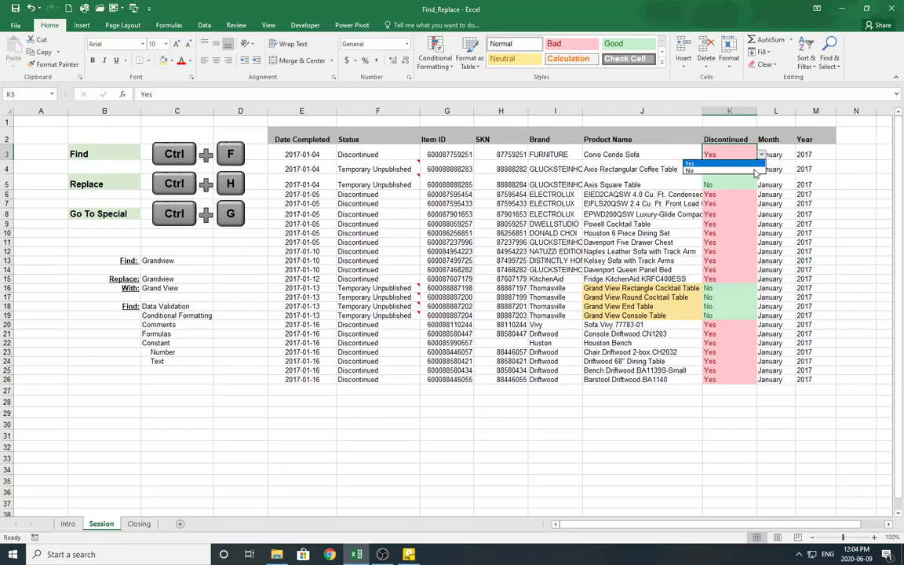
{"action": "key", "text": "Escape"}
{"action": "left_click", "coordinate": [346, 170]}
Step: Select the whole product table and use Go To Special to find all cells with data validation
{"action": "left_click_drag", "start_coordinate": [312, 145], "coordinate": [805, 379]}
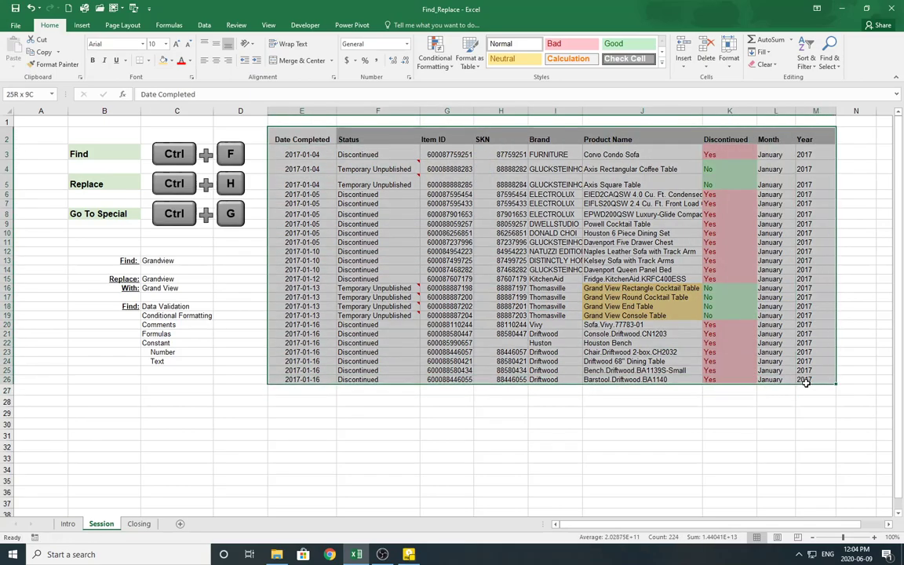
{"action": "left_click", "coordinate": [829, 61]}
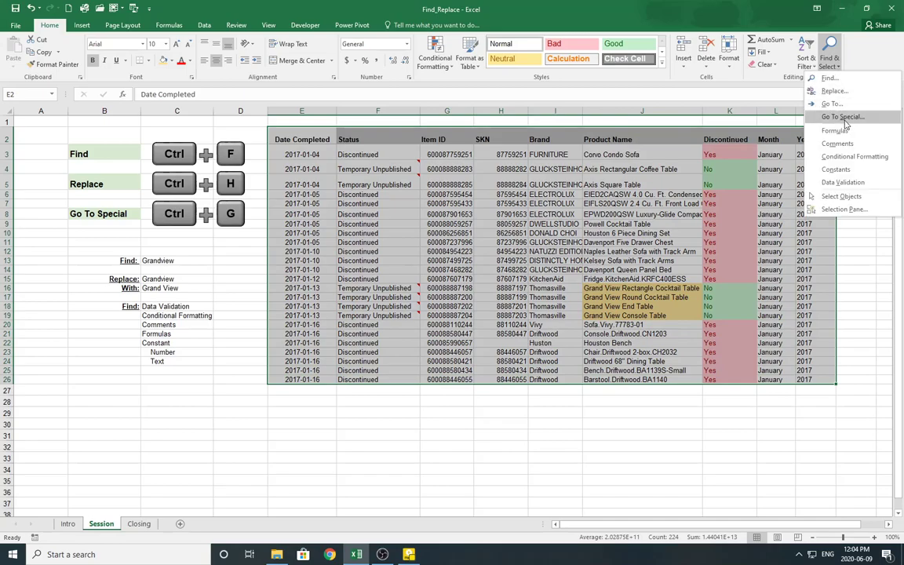
{"action": "left_click", "coordinate": [832, 117]}
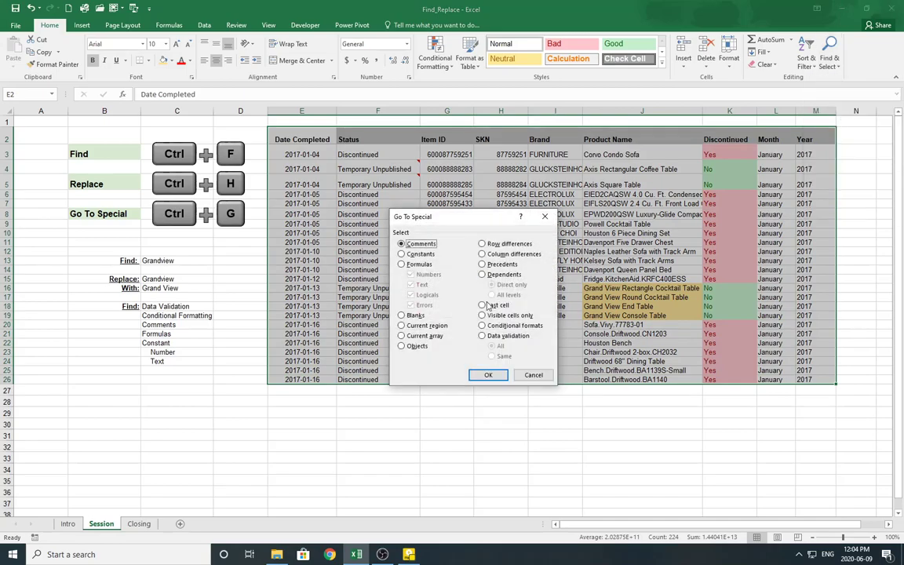
{"action": "left_click", "coordinate": [481, 335]}
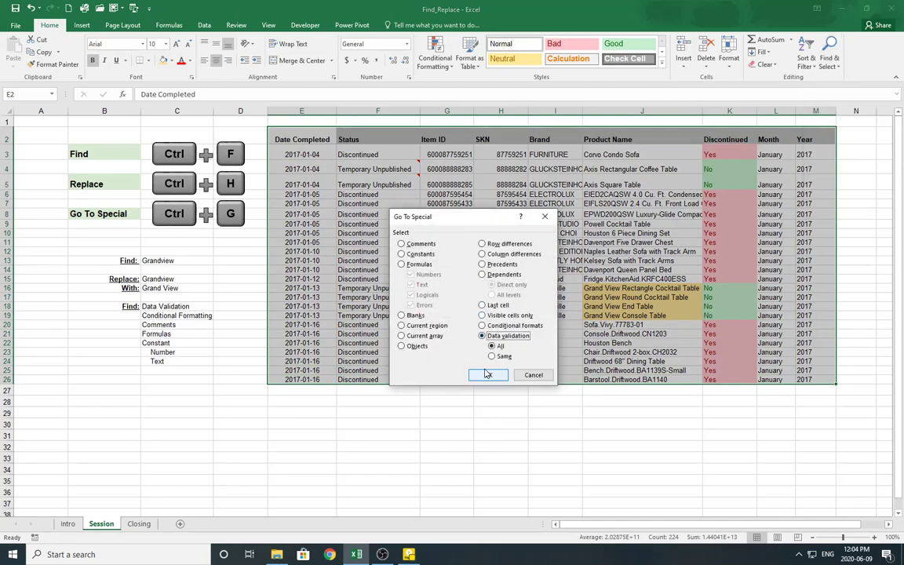
{"action": "left_click", "coordinate": [487, 374]}
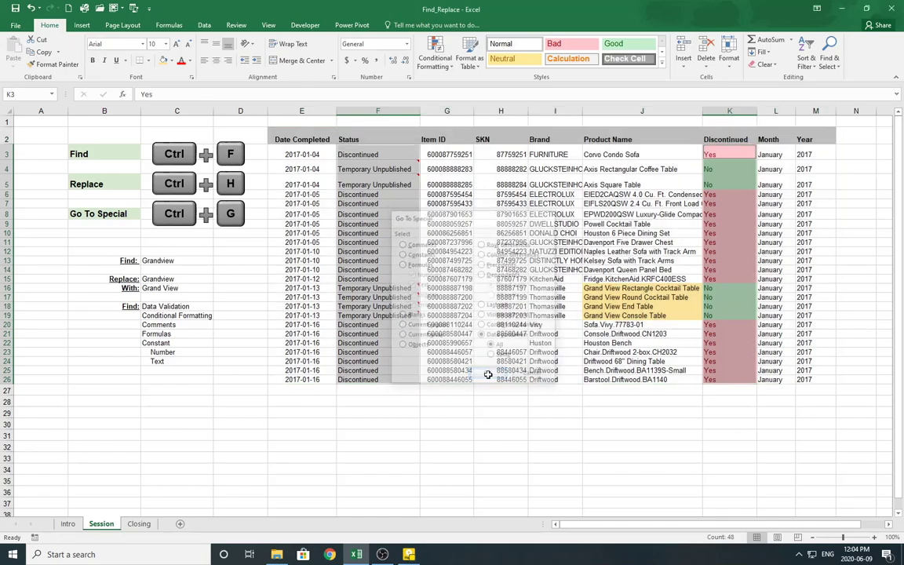
Step: Use Go To Special on the entire sheet to select all cells with conditional formats
{"action": "left_click", "coordinate": [454, 436]}
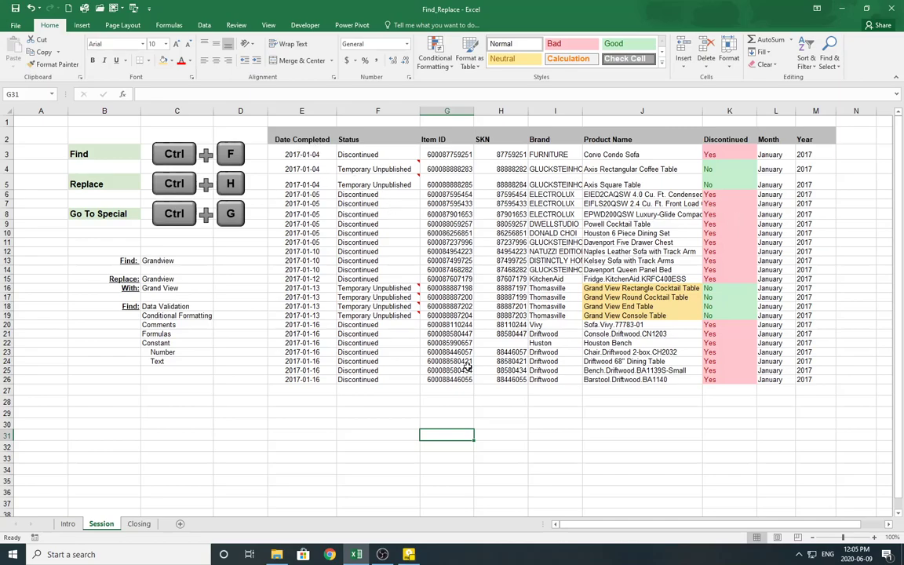
{"action": "left_click", "coordinate": [830, 55]}
{"action": "left_click", "coordinate": [841, 116]}
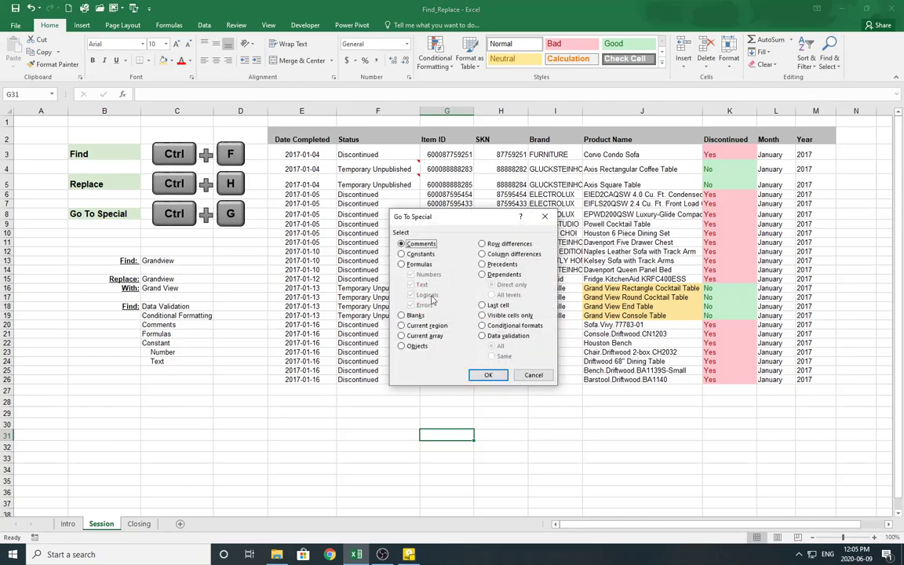
{"action": "left_click", "coordinate": [481, 324]}
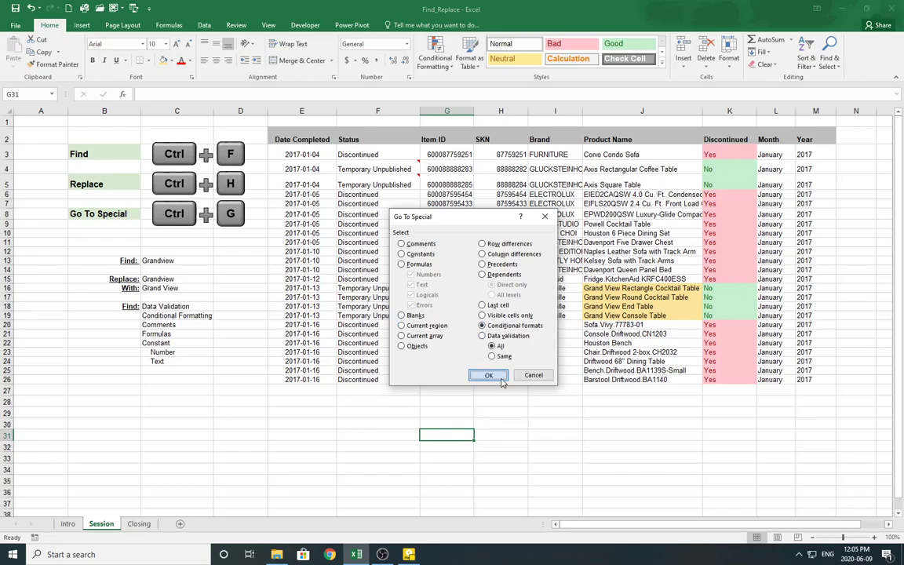
{"action": "left_click", "coordinate": [500, 377]}
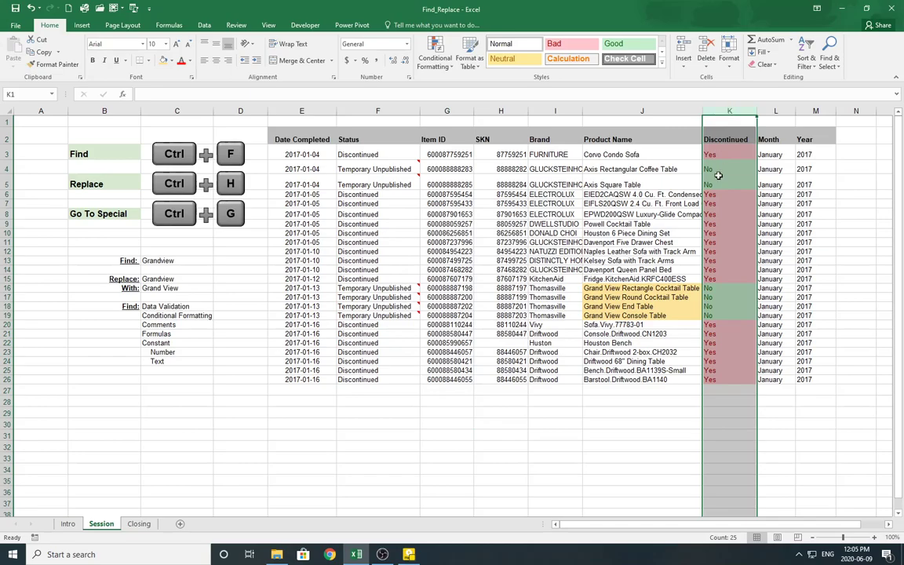
Step: Select the whole product table from Date Completed through Year and find its cells with conditional formatting
{"action": "left_click", "coordinate": [500, 260]}
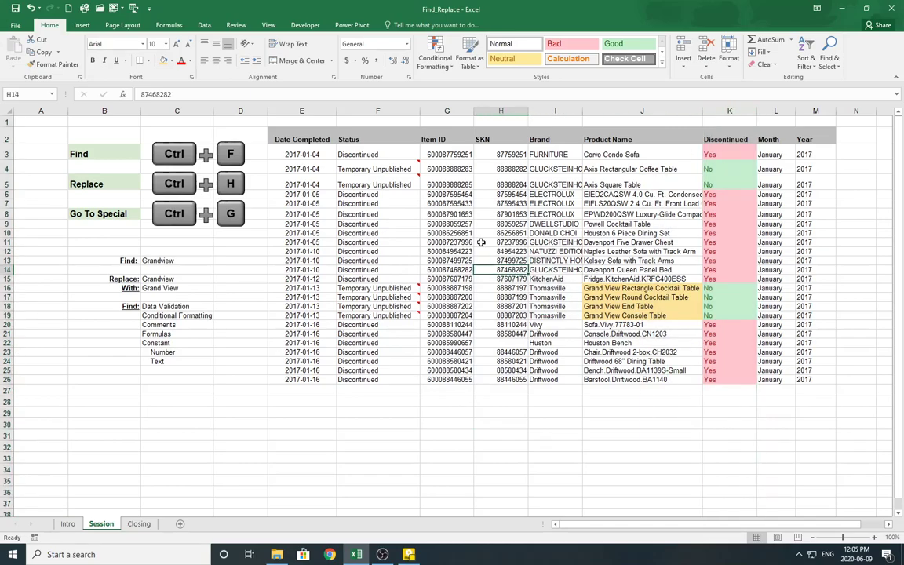
{"action": "left_click_drag", "start_coordinate": [302, 139], "coordinate": [816, 389]}
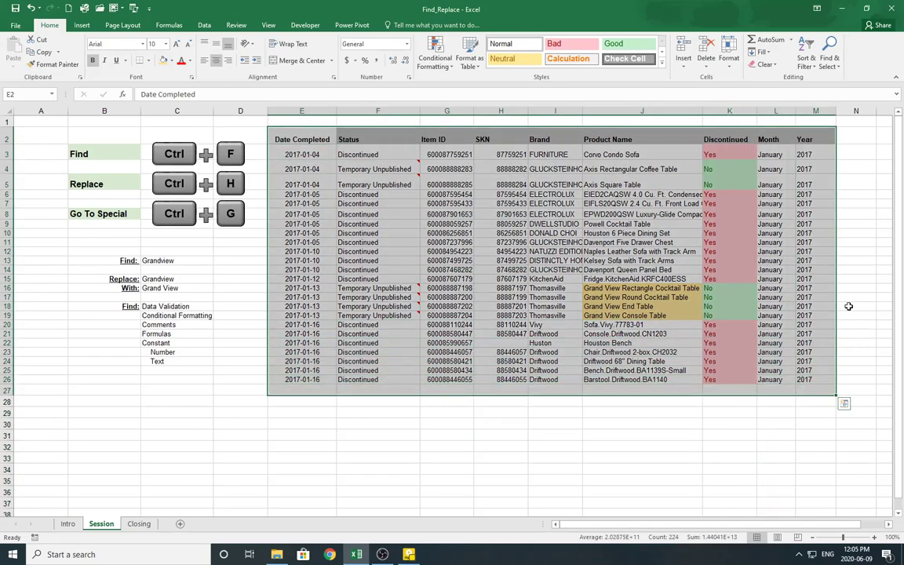
{"action": "left_click", "coordinate": [834, 61]}
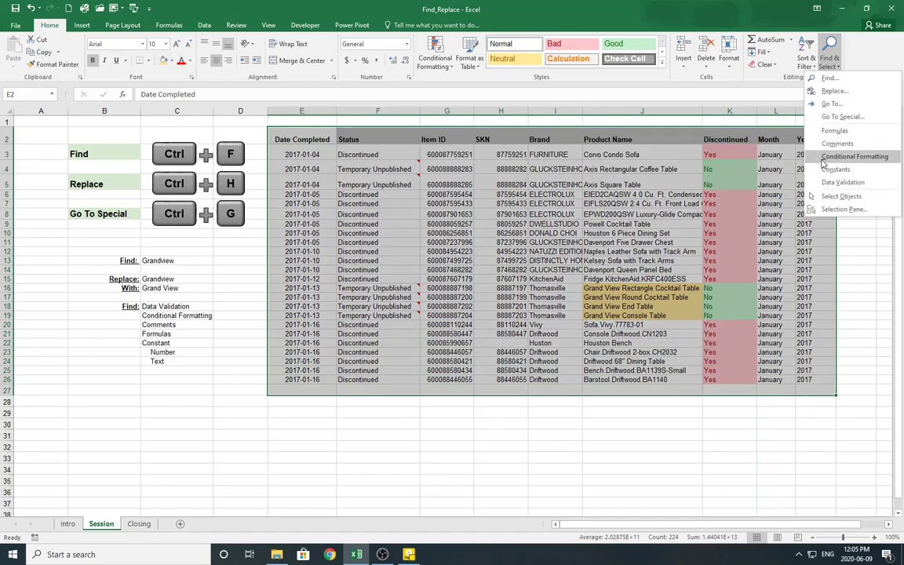
{"action": "left_click", "coordinate": [855, 157]}
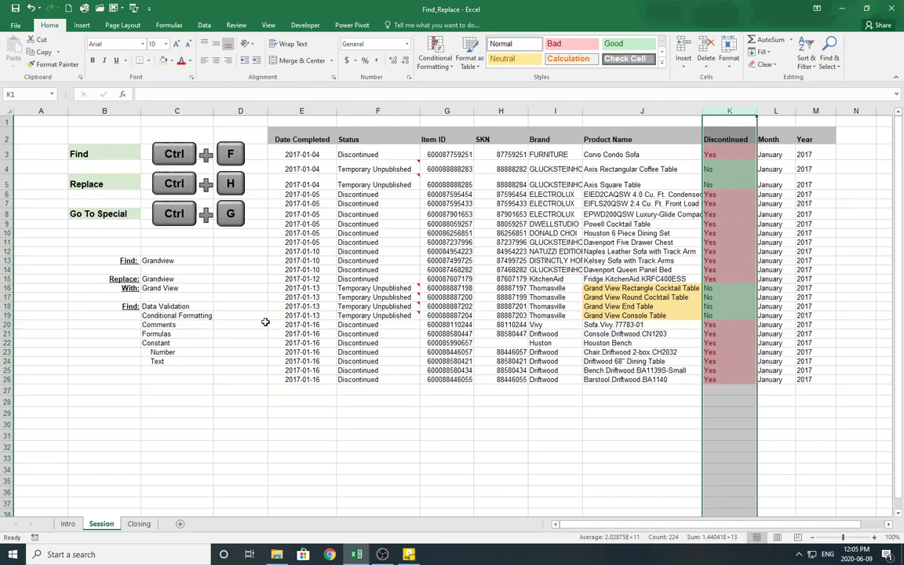
{"action": "left_click", "coordinate": [741, 390]}
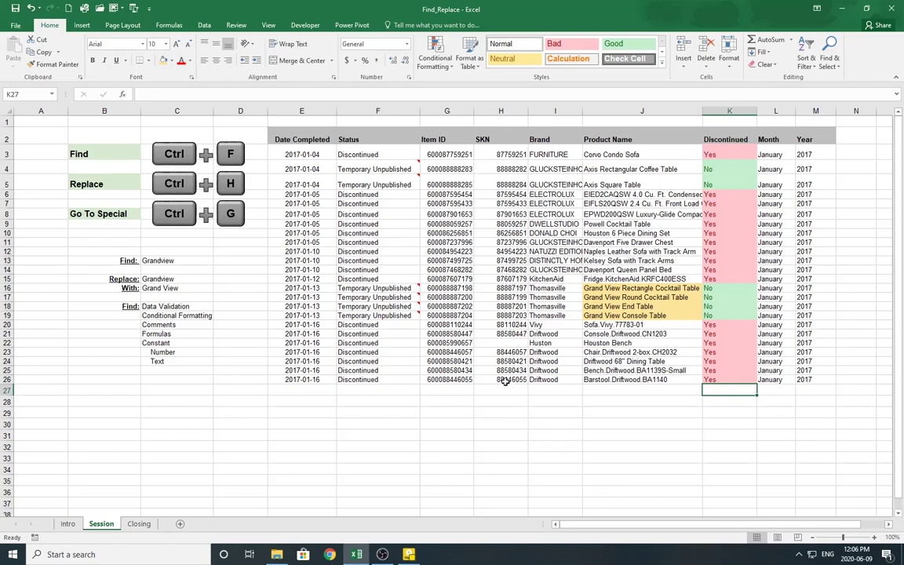
Step: Select the product table again, find its cells with comments, and read the comments on the Temporary Unpublished statuses
{"action": "left_click", "coordinate": [299, 139]}
{"action": "left_click_drag", "start_coordinate": [299, 139], "coordinate": [823, 380]}
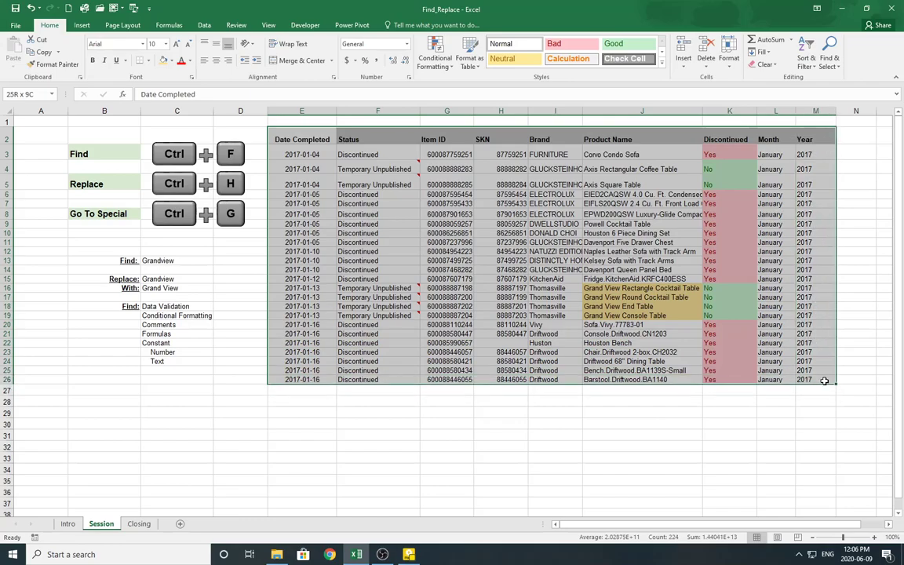
{"action": "left_click", "coordinate": [839, 66]}
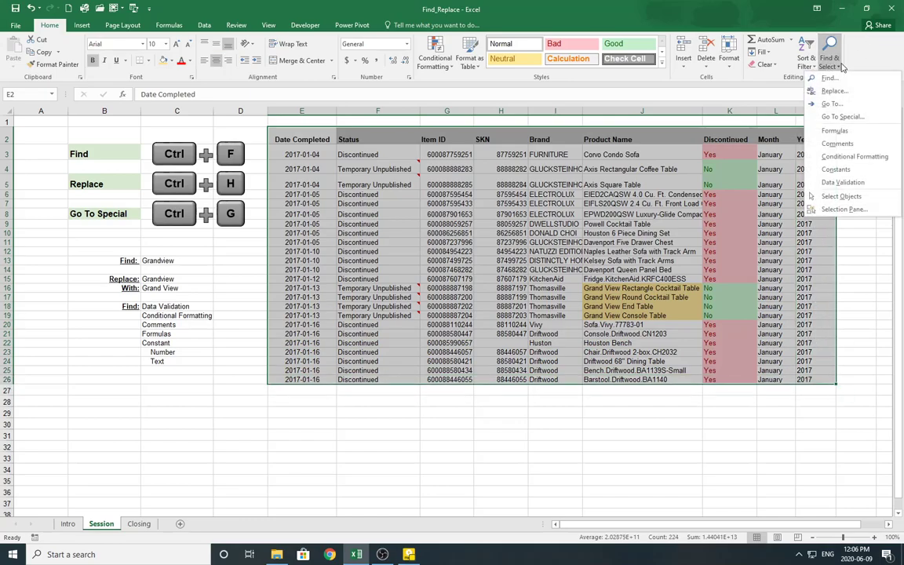
{"action": "left_click", "coordinate": [837, 144]}
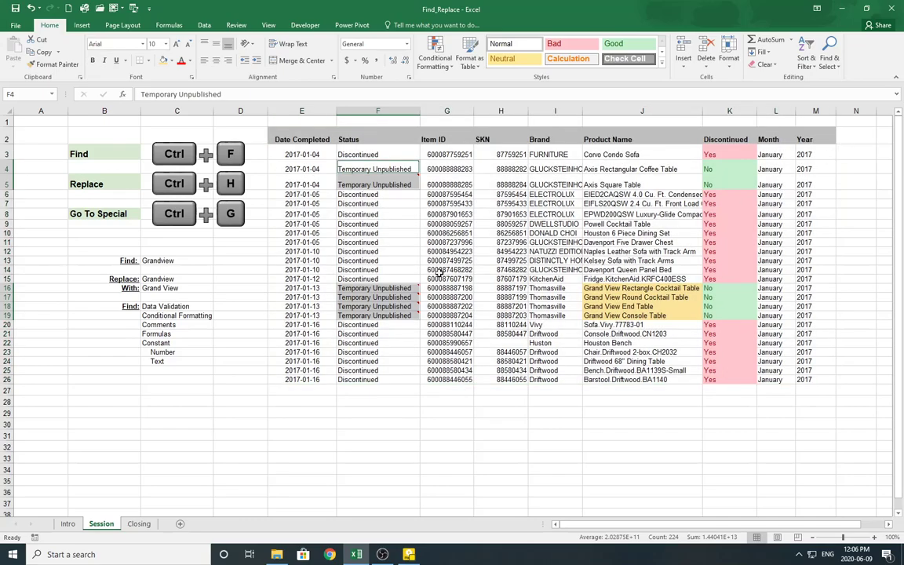
{"action": "mouse_move", "coordinate": [383, 309]}
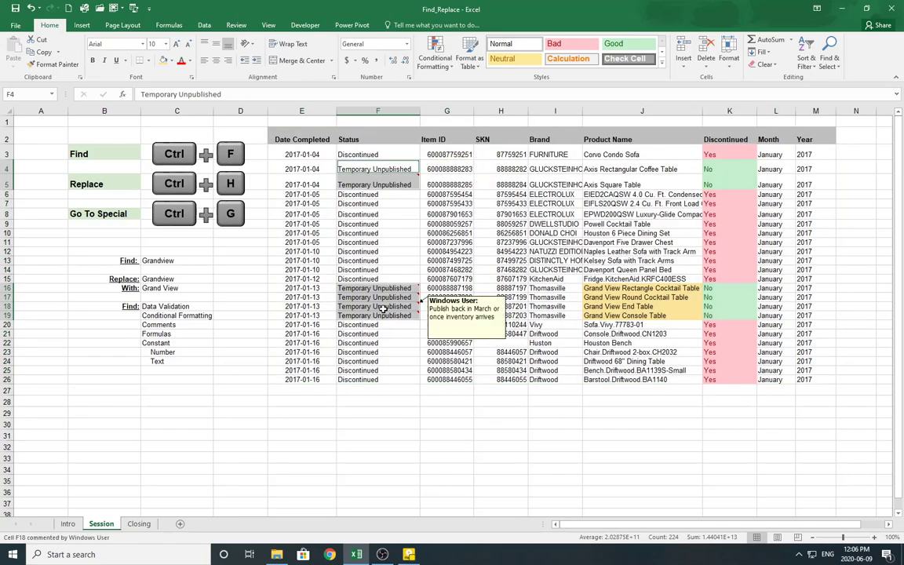
{"action": "mouse_move", "coordinate": [420, 173]}
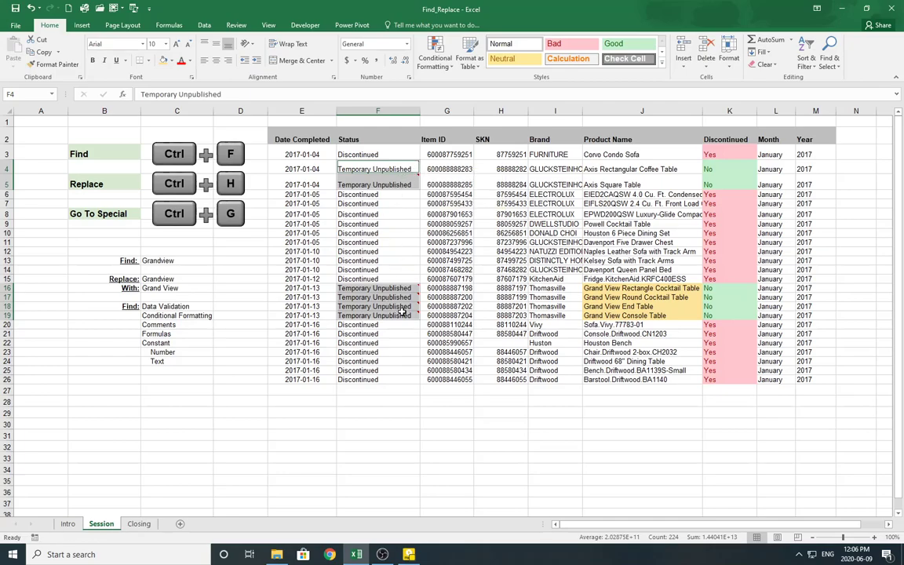
{"action": "left_click", "coordinate": [414, 165]}
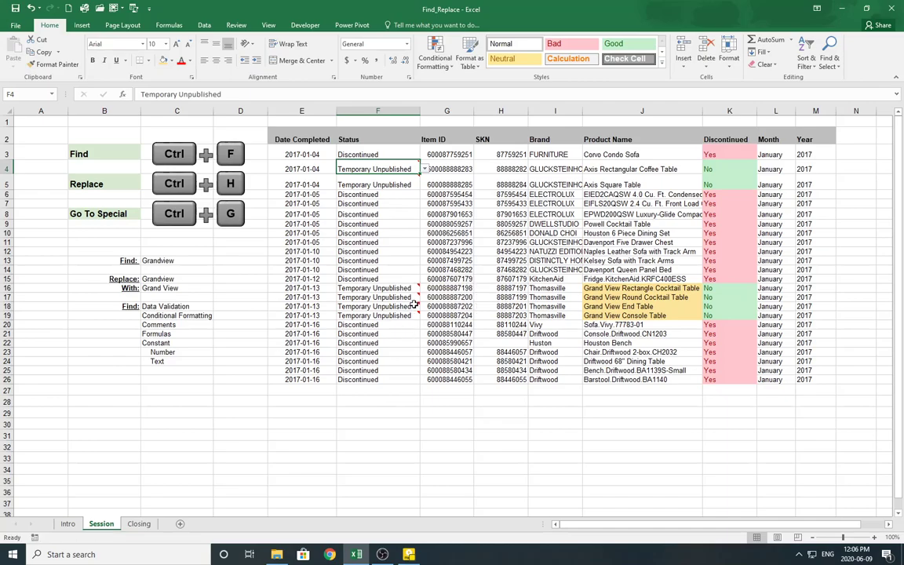
{"action": "mouse_move", "coordinate": [416, 306]}
{"action": "mouse_move", "coordinate": [388, 183]}
Step: List the sheet's objects in the Selection Pane and make Comments 1, 3, 4, 5, 6 and 7 visible
{"action": "left_click", "coordinate": [837, 68]}
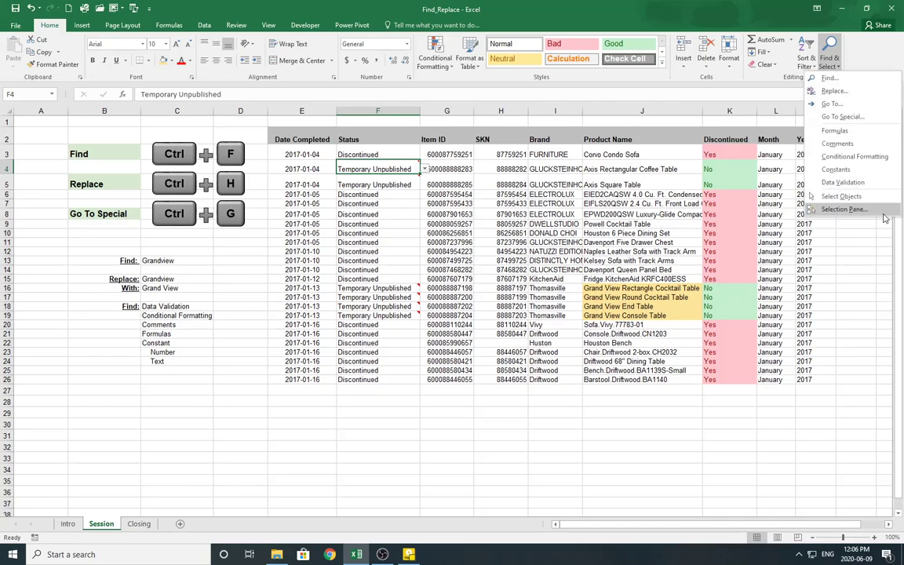
{"action": "left_click", "coordinate": [844, 209]}
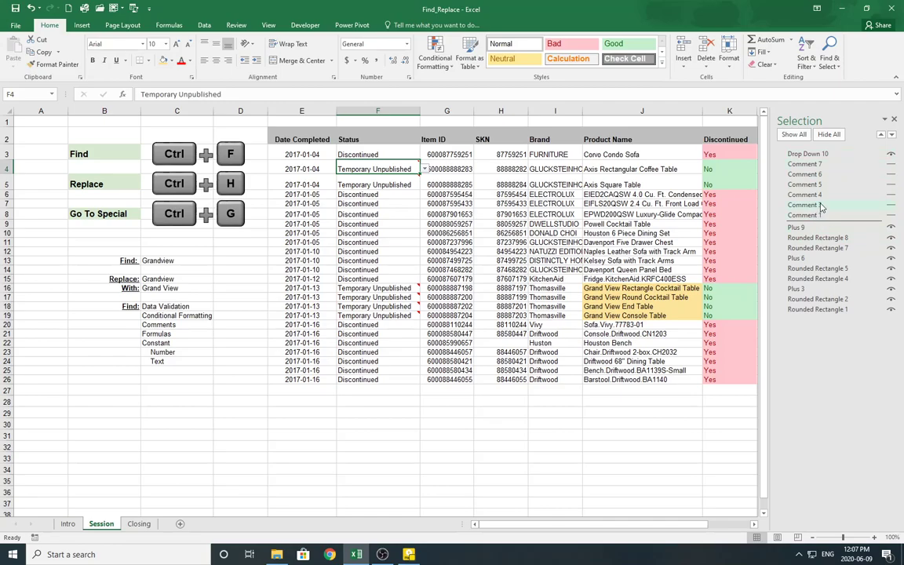
{"action": "left_click", "coordinate": [890, 217]}
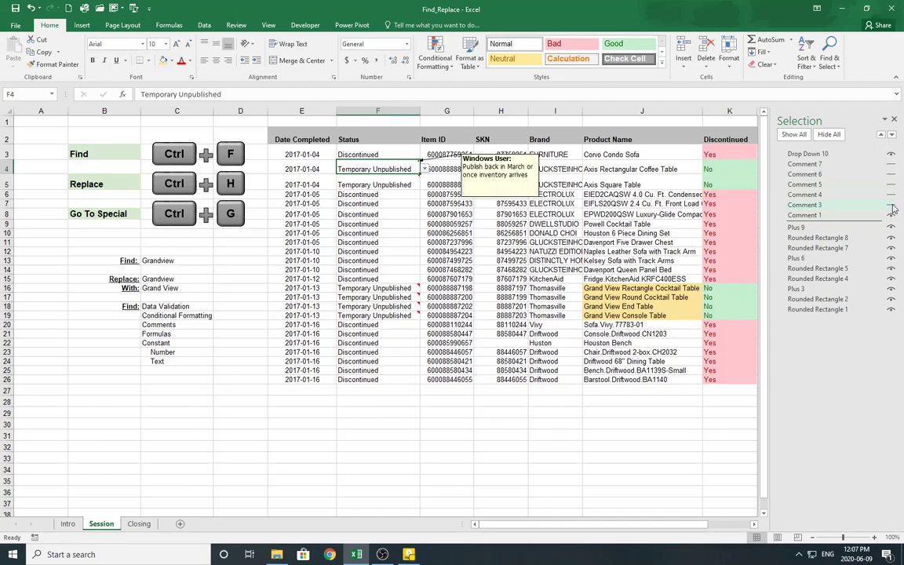
{"action": "left_click", "coordinate": [891, 205]}
{"action": "left_click", "coordinate": [890, 197]}
{"action": "left_click", "coordinate": [891, 184]}
{"action": "left_click", "coordinate": [890, 174]}
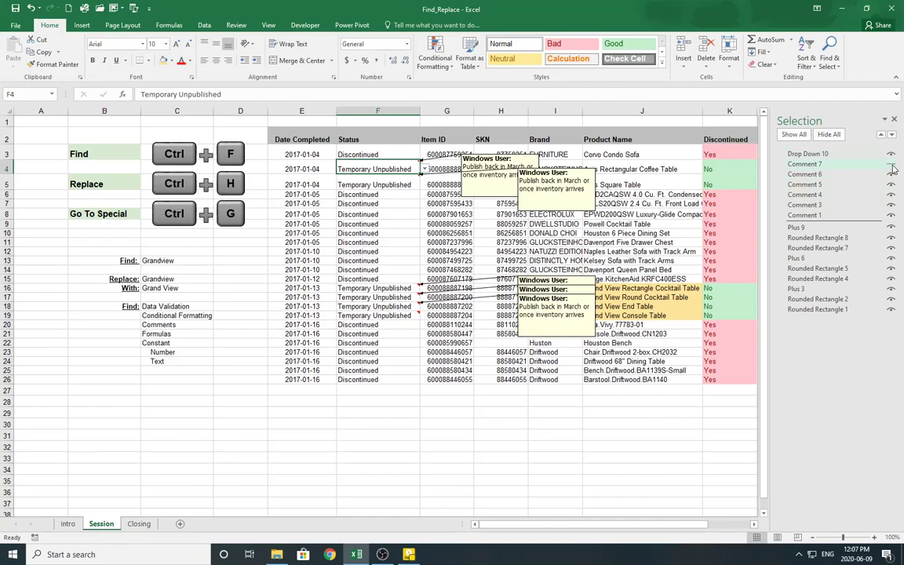
{"action": "left_click", "coordinate": [891, 164]}
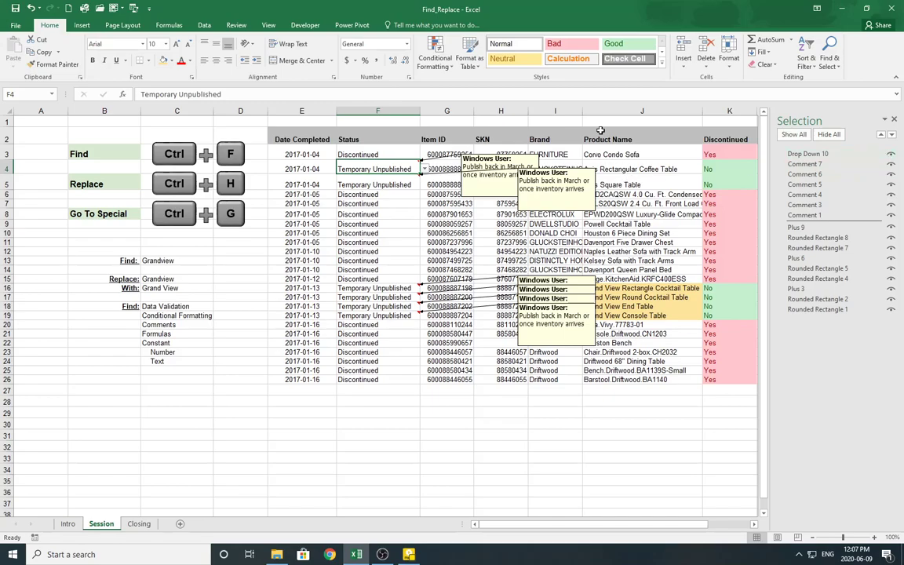
Step: Hide all the displayed comments again and close the Selection Pane
{"action": "left_click", "coordinate": [890, 173]}
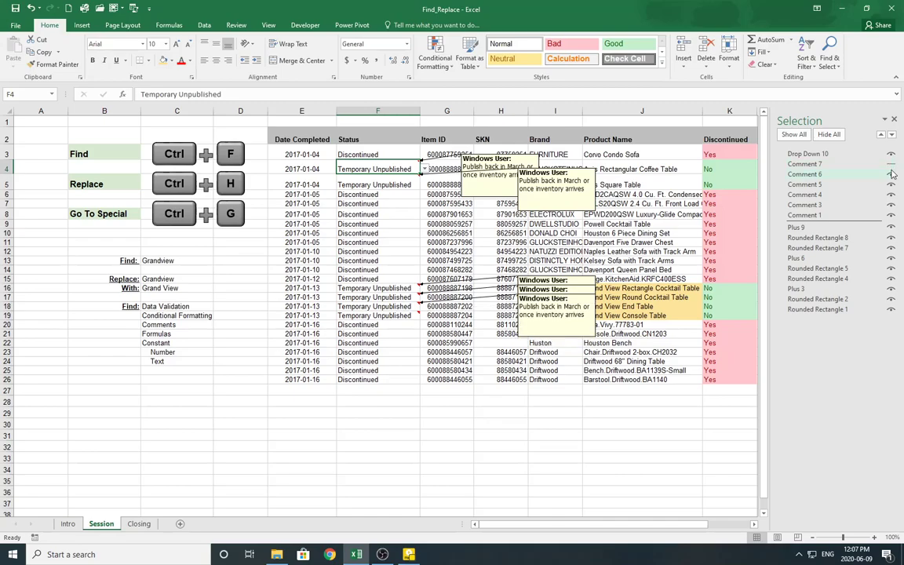
{"action": "left_click", "coordinate": [890, 184]}
{"action": "left_click", "coordinate": [890, 193]}
{"action": "left_click", "coordinate": [890, 204]}
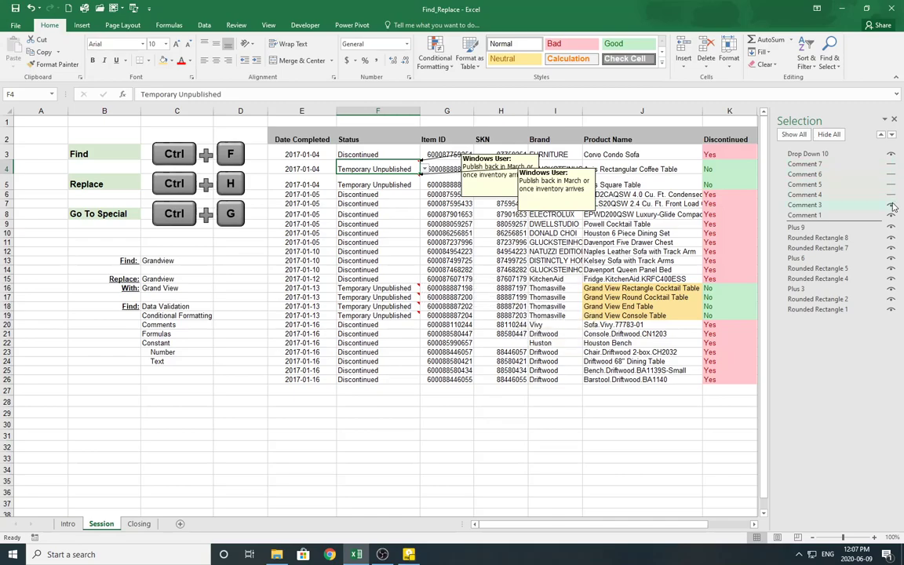
{"action": "left_click", "coordinate": [890, 214]}
{"action": "left_click", "coordinate": [890, 216]}
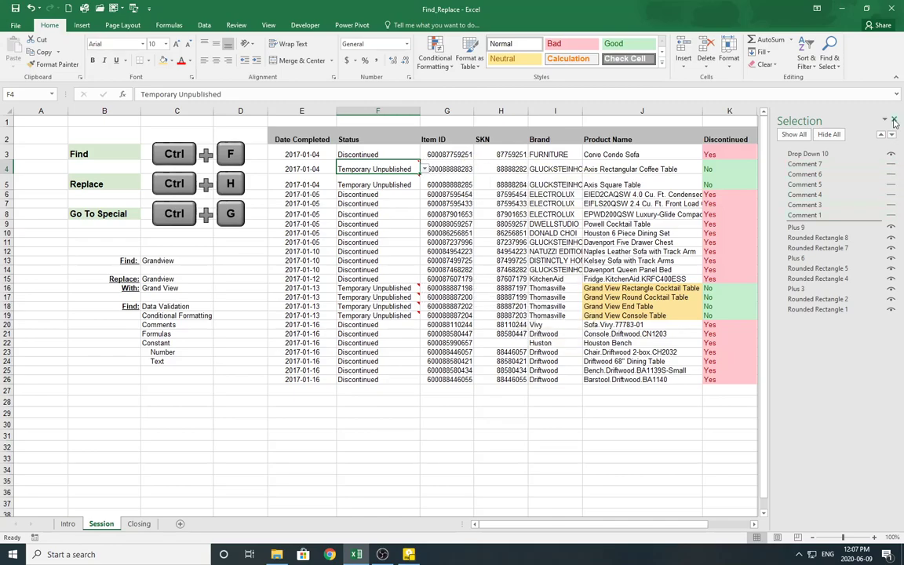
{"action": "left_click", "coordinate": [894, 120]}
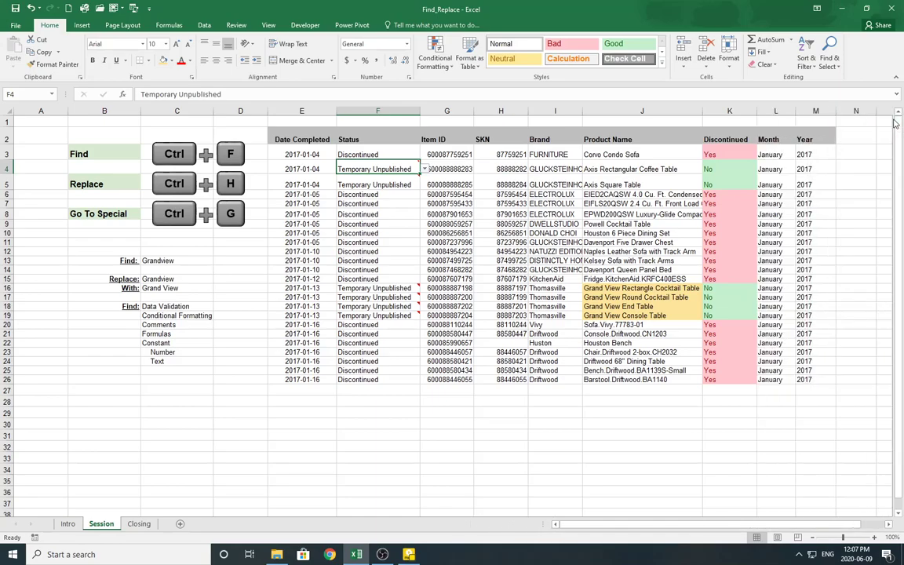
Step: Select the whole product table and use Go To Special to find all cells containing formulas of every result type
{"action": "left_click_drag", "start_coordinate": [271, 132], "coordinate": [803, 382]}
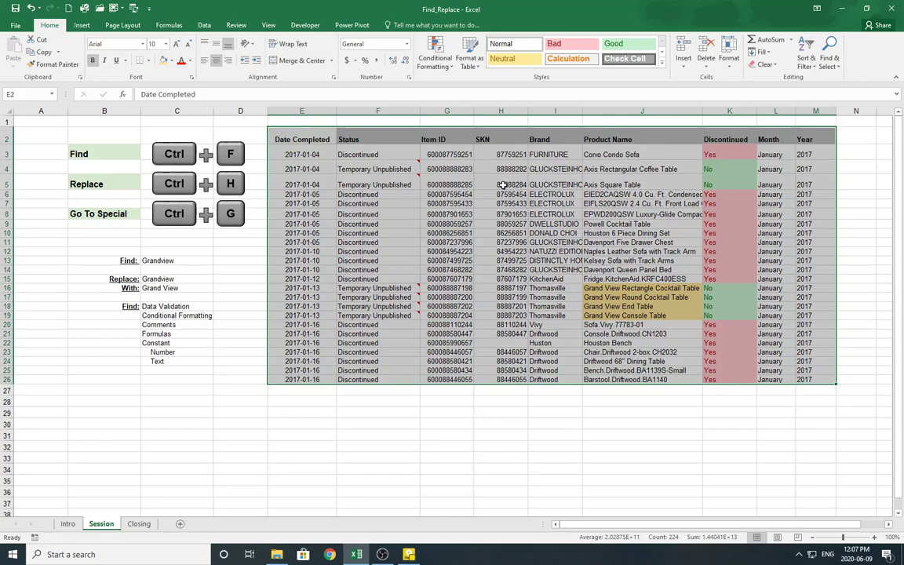
{"action": "left_click", "coordinate": [840, 68]}
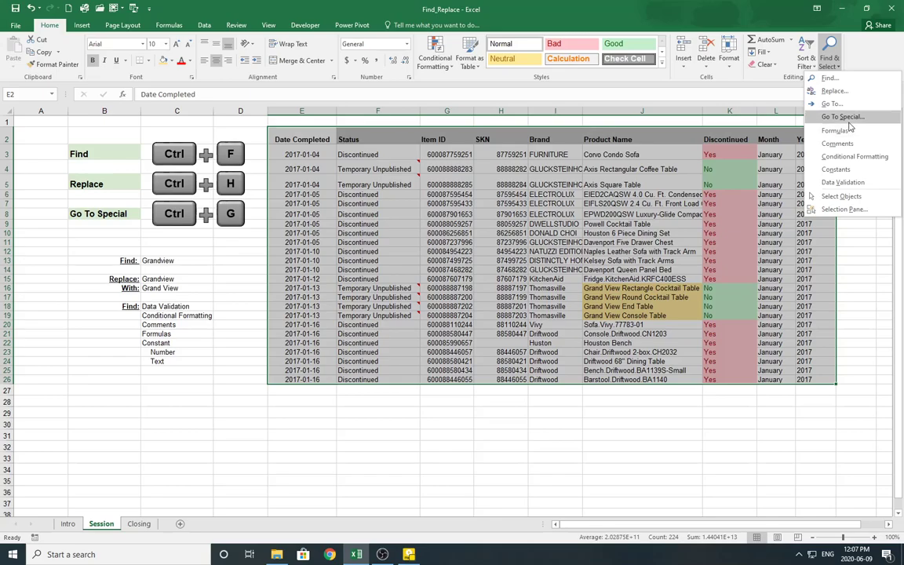
{"action": "left_click", "coordinate": [839, 117]}
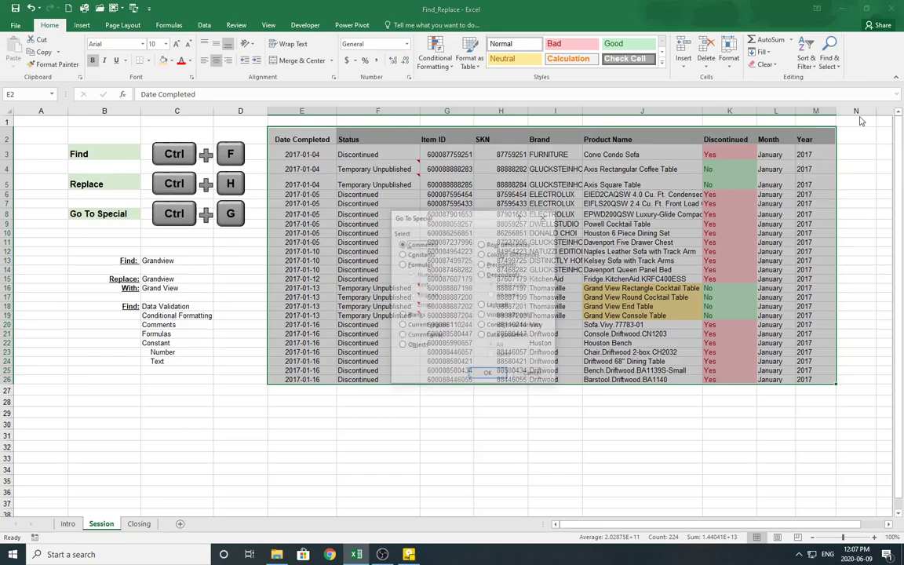
{"action": "left_click", "coordinate": [415, 266]}
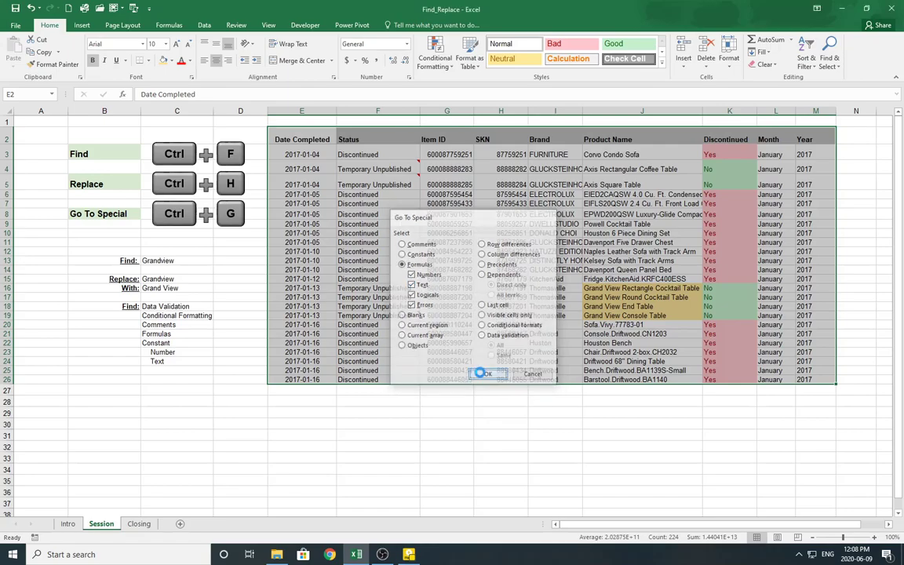
{"action": "left_click", "coordinate": [484, 375]}
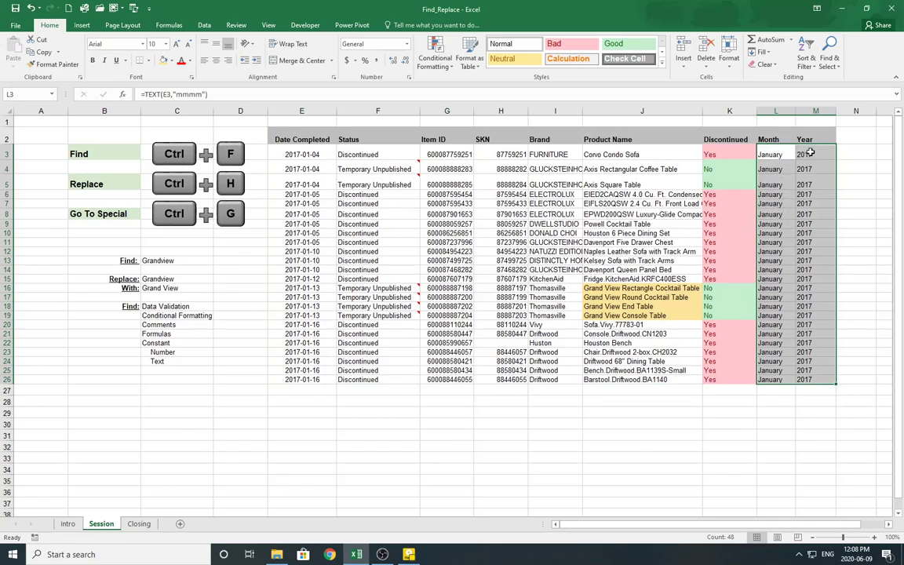
Step: Inspect the TEXT formulas behind cell L3 in the Month column and cell M5 in the Year column
{"action": "left_click", "coordinate": [776, 152]}
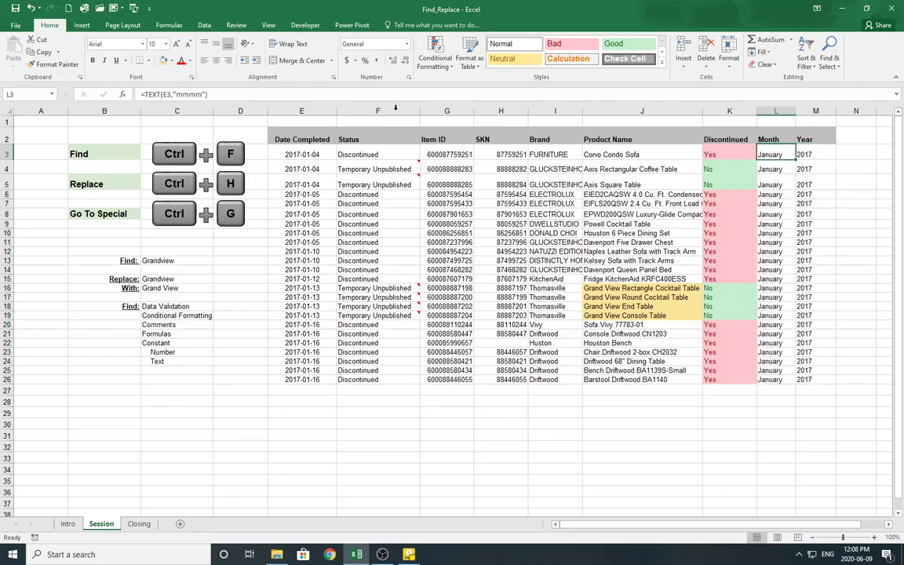
{"action": "left_click", "coordinate": [197, 93]}
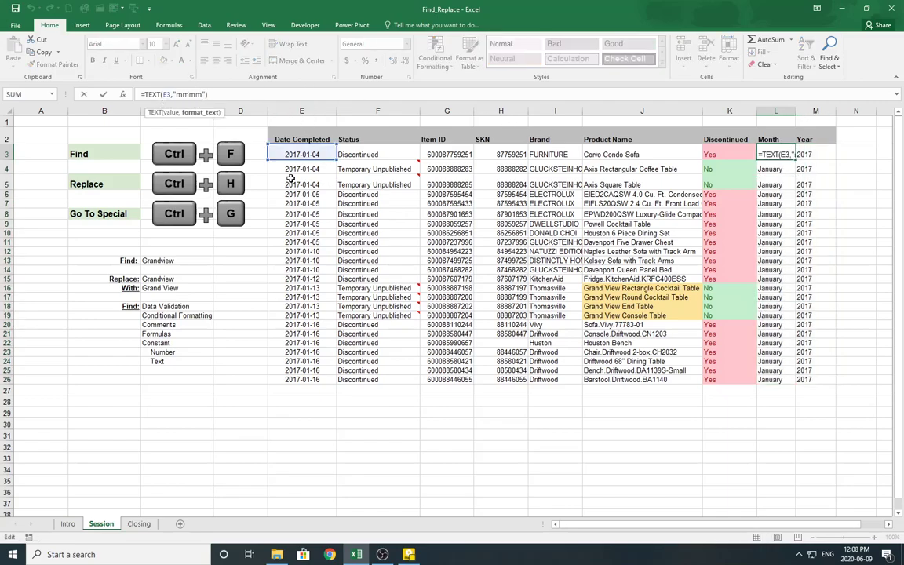
{"action": "left_click", "coordinate": [803, 154]}
{"action": "left_click", "coordinate": [803, 183]}
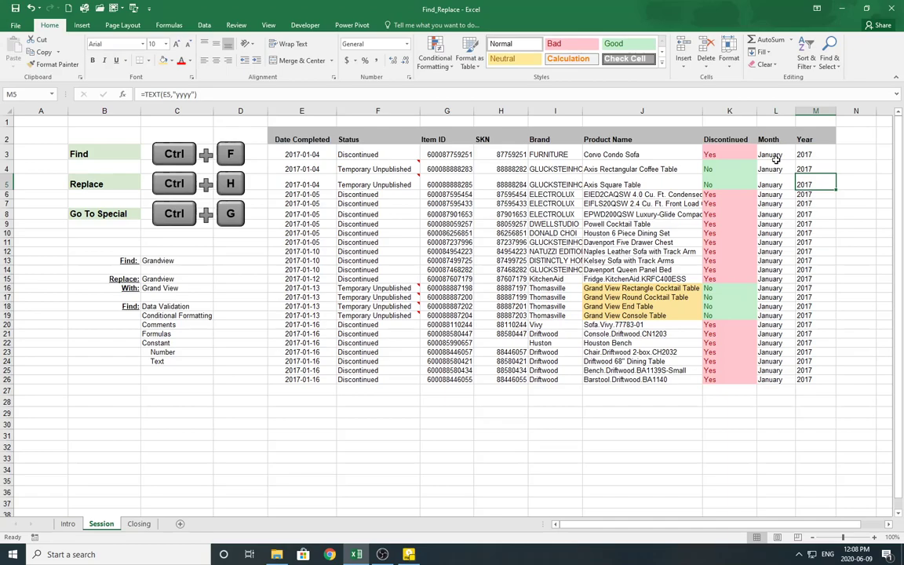
Step: Select the product table and use Go To Special to find only formulas with text results, excluding Numbers, Logicals and Errors
{"action": "left_click_drag", "start_coordinate": [298, 145], "coordinate": [816, 380]}
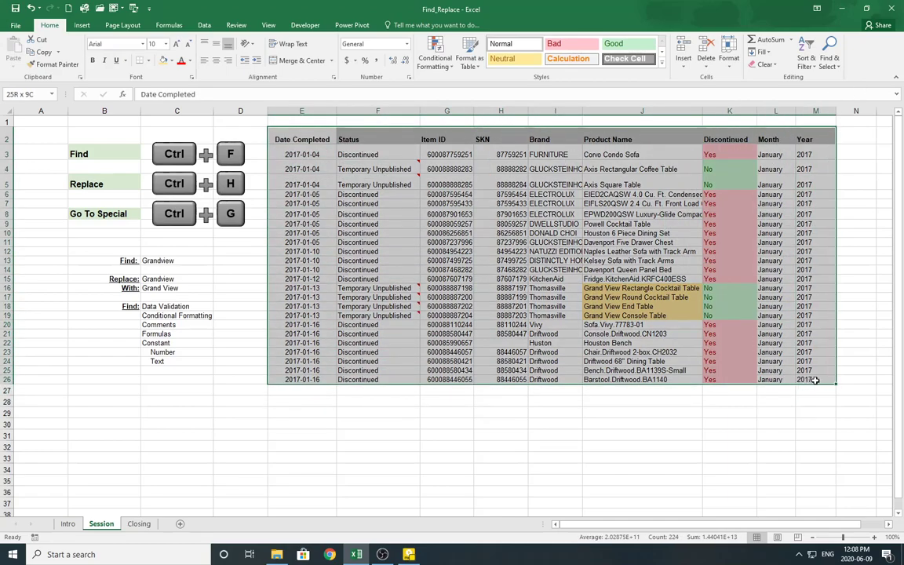
{"action": "left_click", "coordinate": [830, 57]}
{"action": "left_click", "coordinate": [841, 116]}
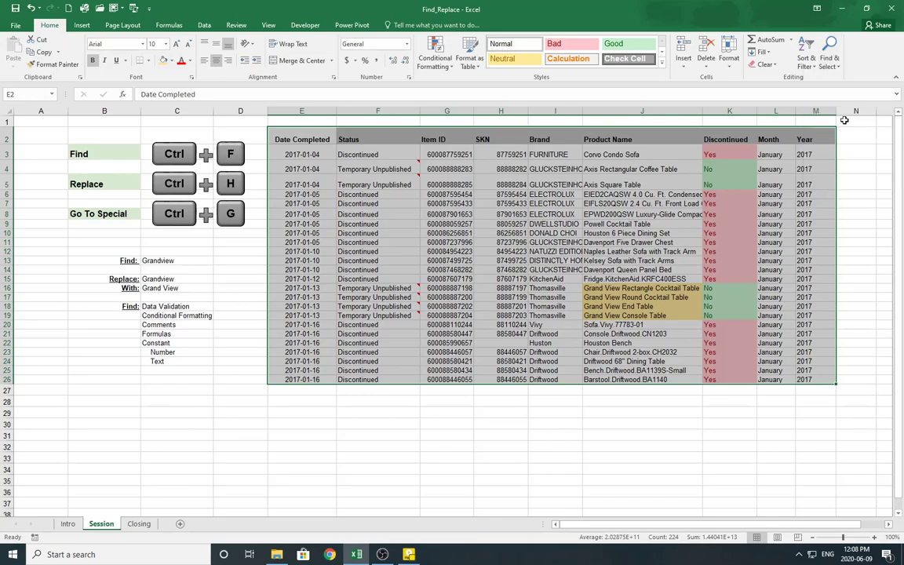
{"action": "left_click", "coordinate": [420, 264]}
{"action": "left_click", "coordinate": [424, 274]}
{"action": "left_click", "coordinate": [424, 294]}
{"action": "left_click", "coordinate": [420, 304]}
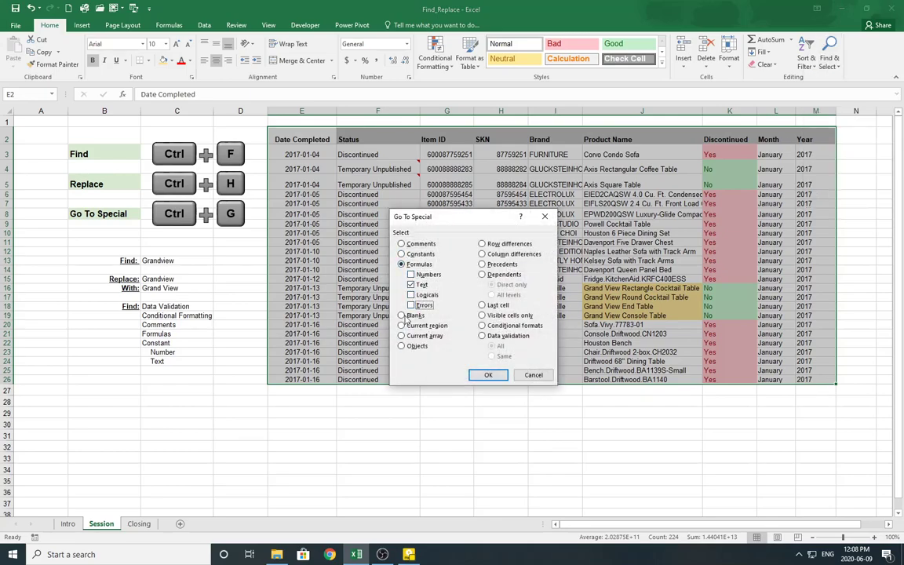
{"action": "left_click", "coordinate": [490, 375]}
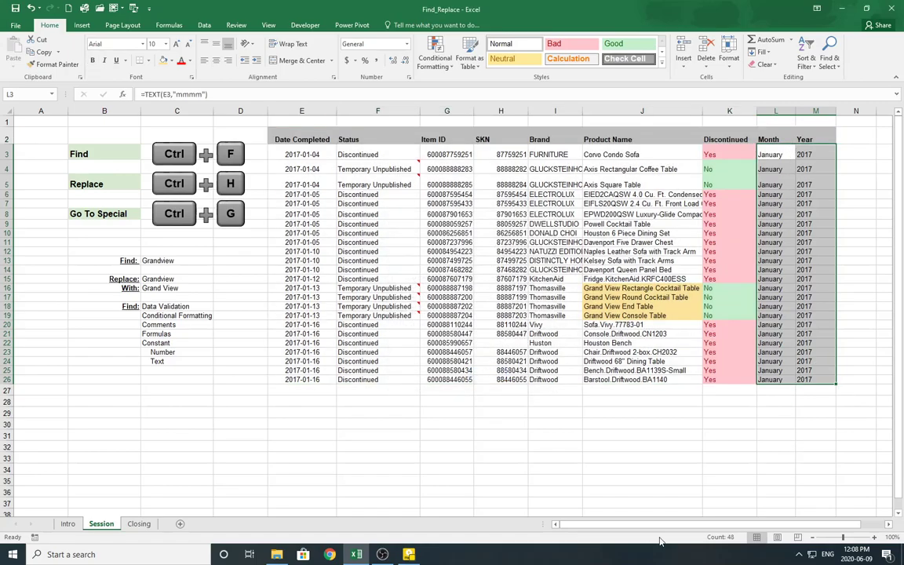
{"action": "left_click", "coordinate": [487, 479]}
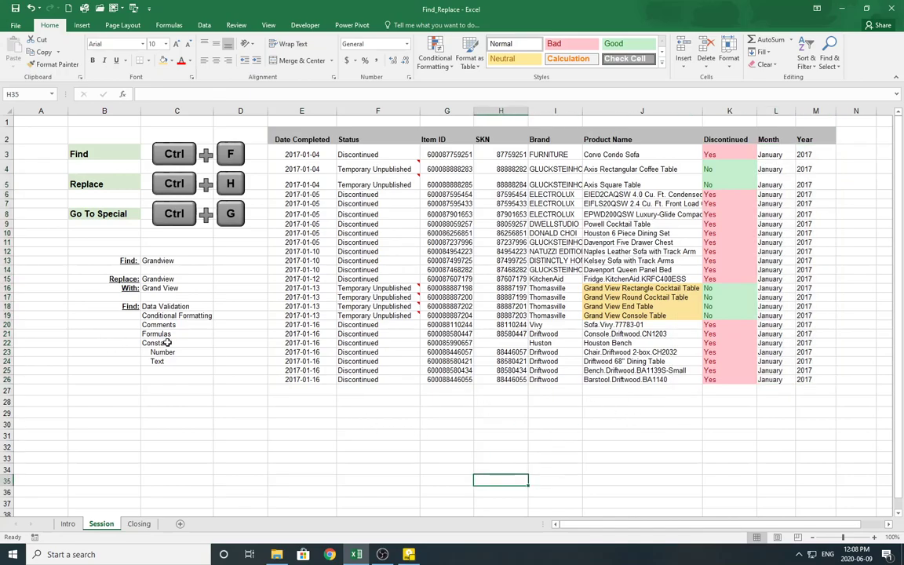
Step: Select the whole product table and use Go To Special to find only number constants, excluding Text, Logicals and Errors
{"action": "left_click_drag", "start_coordinate": [153, 343], "coordinate": [159, 361]}
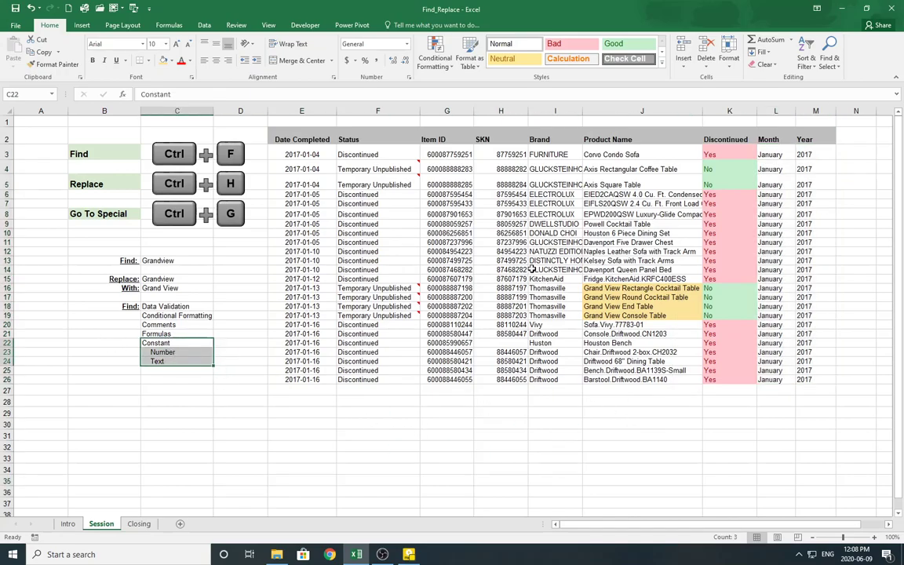
{"action": "left_click_drag", "start_coordinate": [310, 135], "coordinate": [820, 380]}
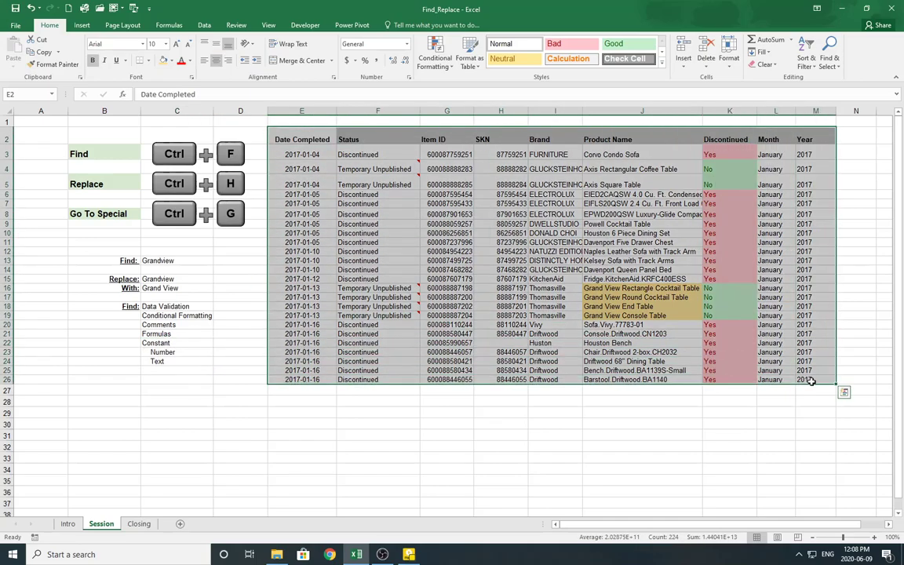
{"action": "left_click", "coordinate": [829, 60]}
{"action": "left_click", "coordinate": [840, 116]}
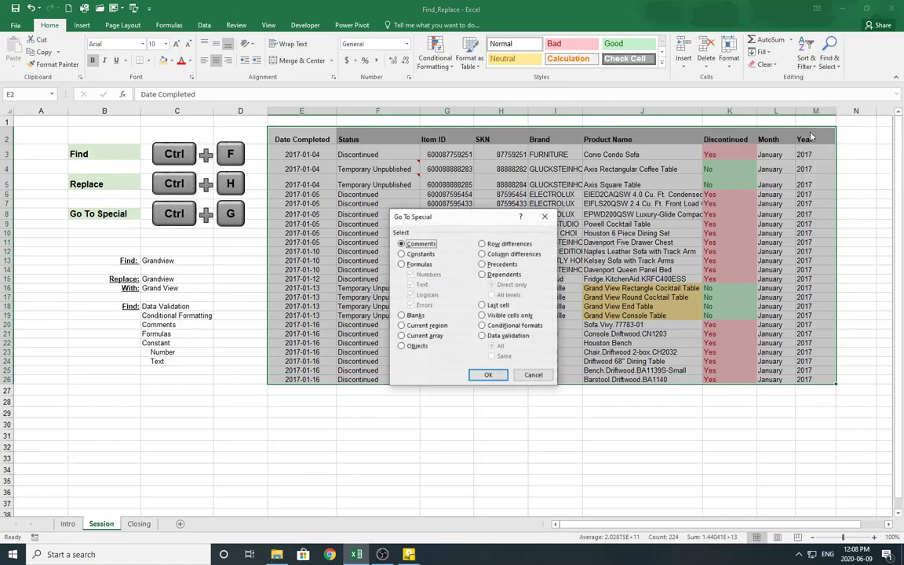
{"action": "left_click", "coordinate": [417, 255]}
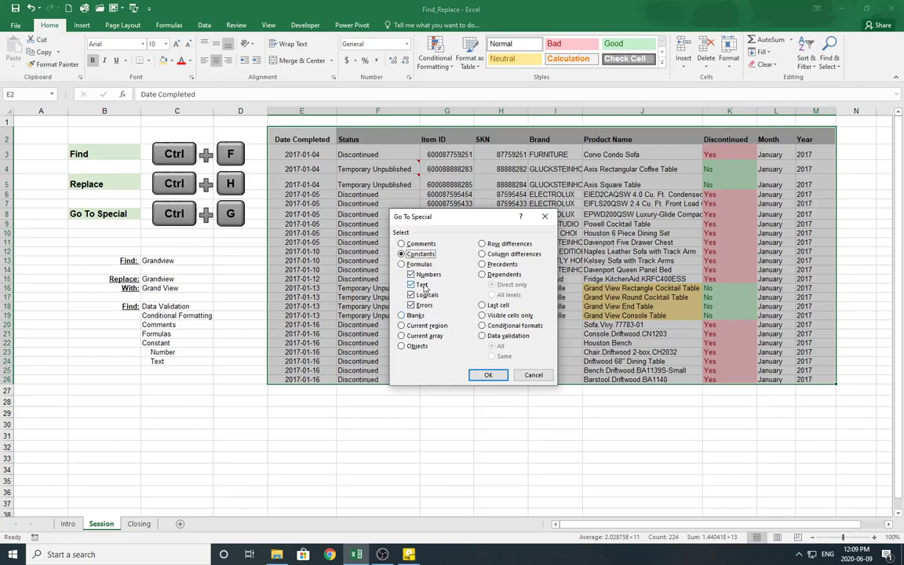
{"action": "left_click", "coordinate": [422, 285]}
{"action": "left_click", "coordinate": [424, 295]}
{"action": "left_click", "coordinate": [423, 305]}
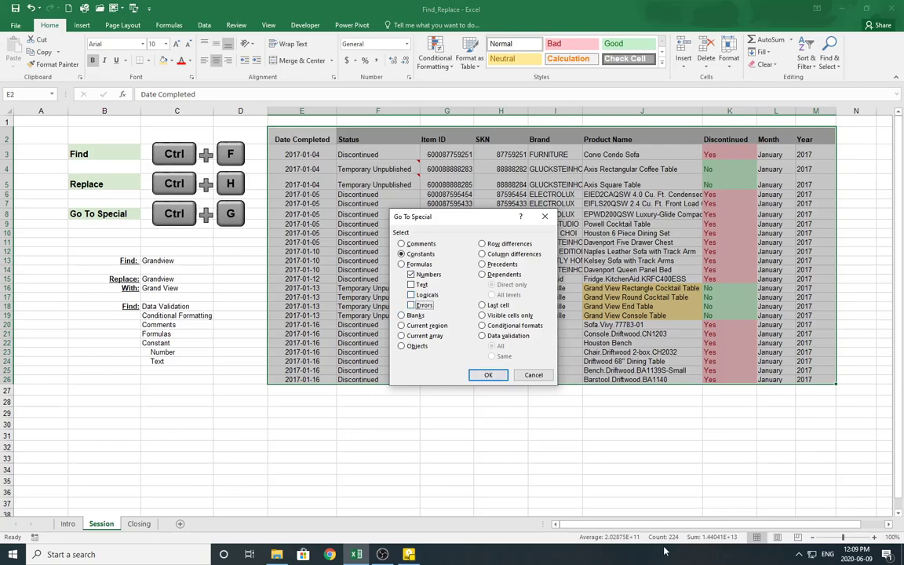
{"action": "left_click", "coordinate": [487, 374]}
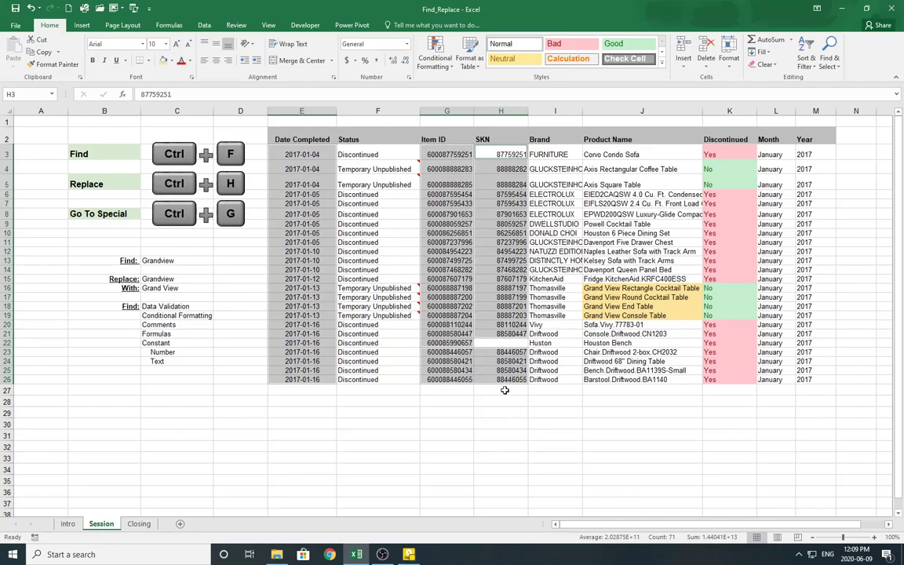
Step: Try to find only text constants with Go To Special within the currently selected number cells
{"action": "left_click", "coordinate": [842, 66]}
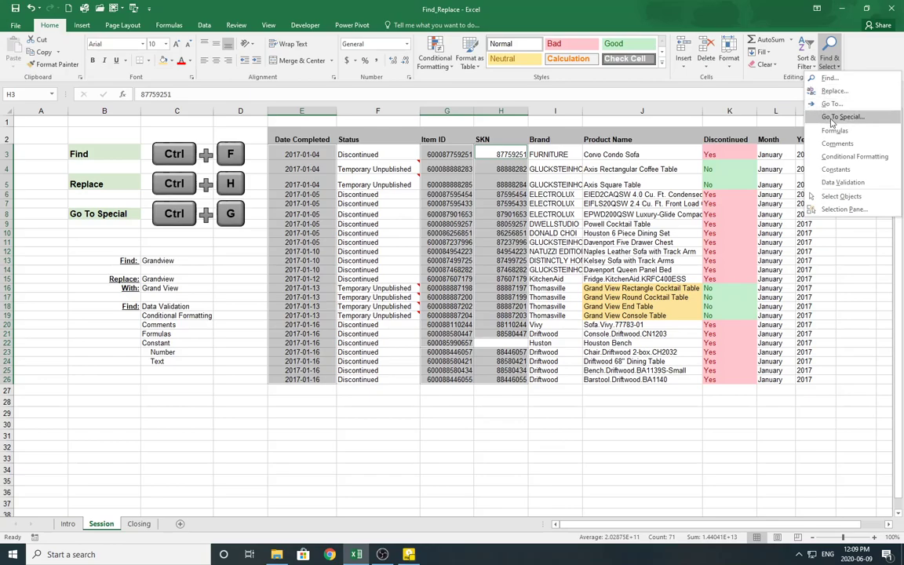
{"action": "left_click", "coordinate": [832, 113]}
{"action": "left_click", "coordinate": [415, 264]}
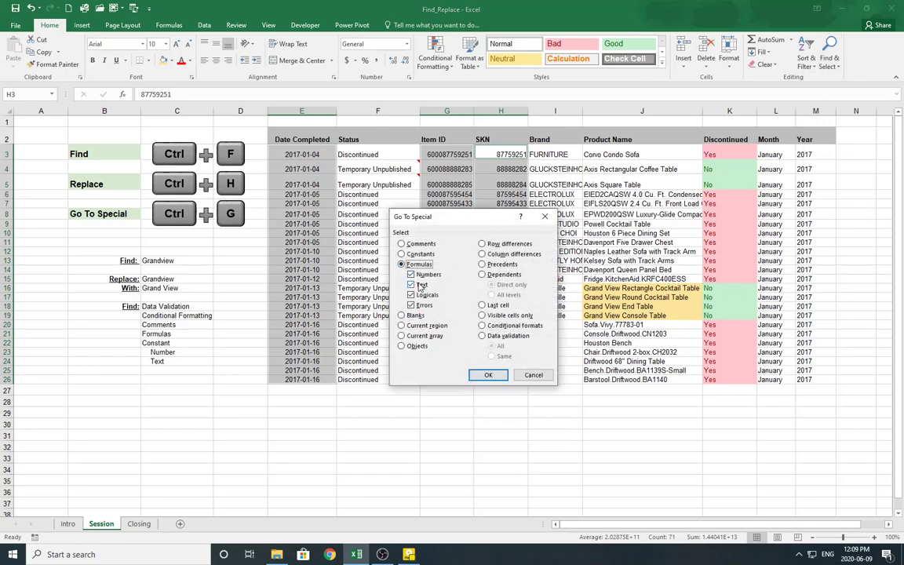
{"action": "left_click", "coordinate": [429, 275]}
{"action": "left_click", "coordinate": [427, 295]}
{"action": "left_click", "coordinate": [425, 305]}
{"action": "left_click", "coordinate": [413, 255]}
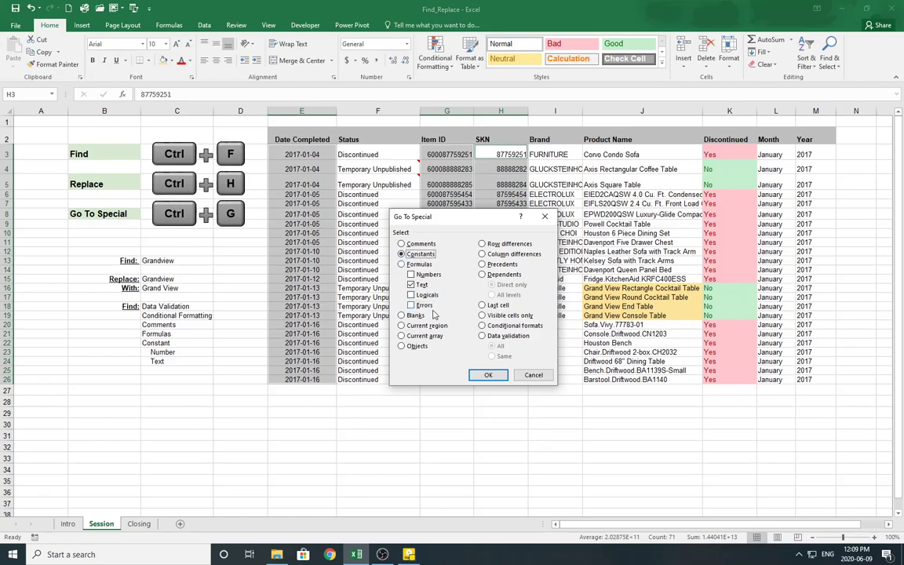
{"action": "left_click", "coordinate": [488, 375]}
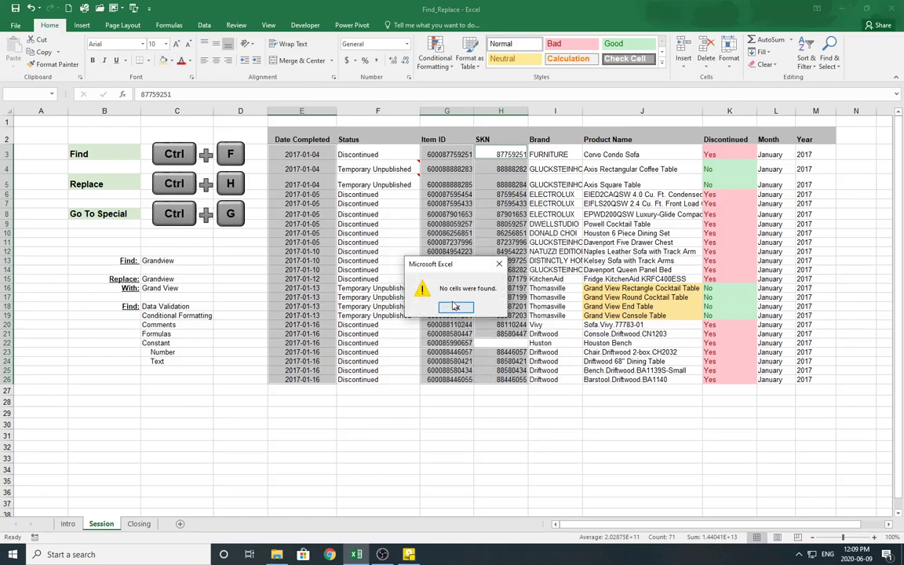
{"action": "left_click", "coordinate": [455, 306]}
{"action": "left_click", "coordinate": [389, 407]}
Step: Reselect the product table and use Go To Special to find only text constants, excluding Numbers, Logicals and Errors
{"action": "left_click_drag", "start_coordinate": [294, 141], "coordinate": [830, 391]}
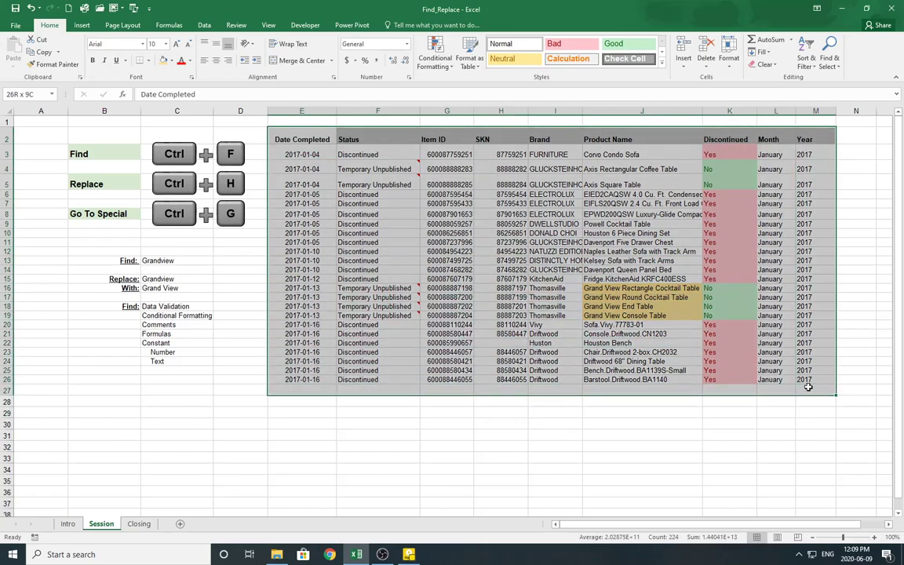
{"action": "left_click", "coordinate": [837, 68]}
{"action": "left_click", "coordinate": [841, 117]}
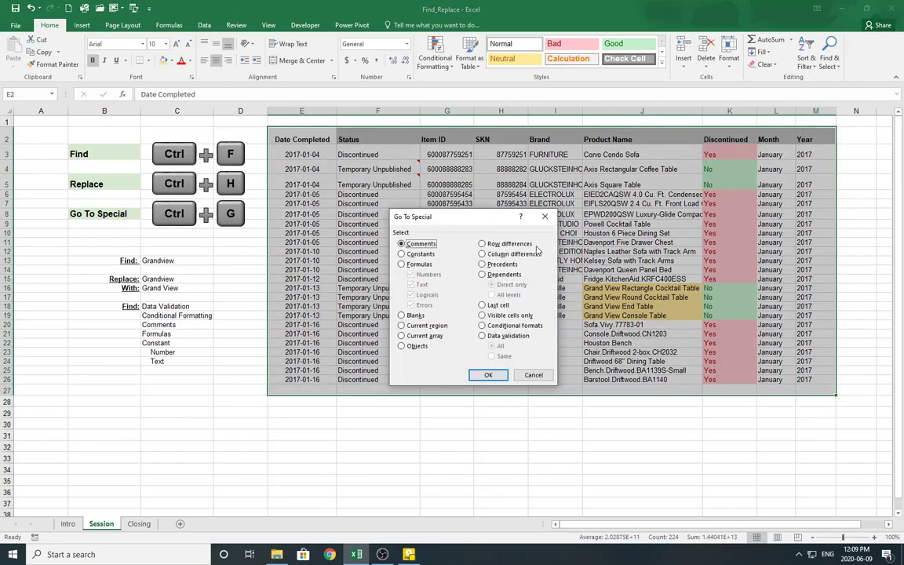
{"action": "left_click", "coordinate": [410, 255]}
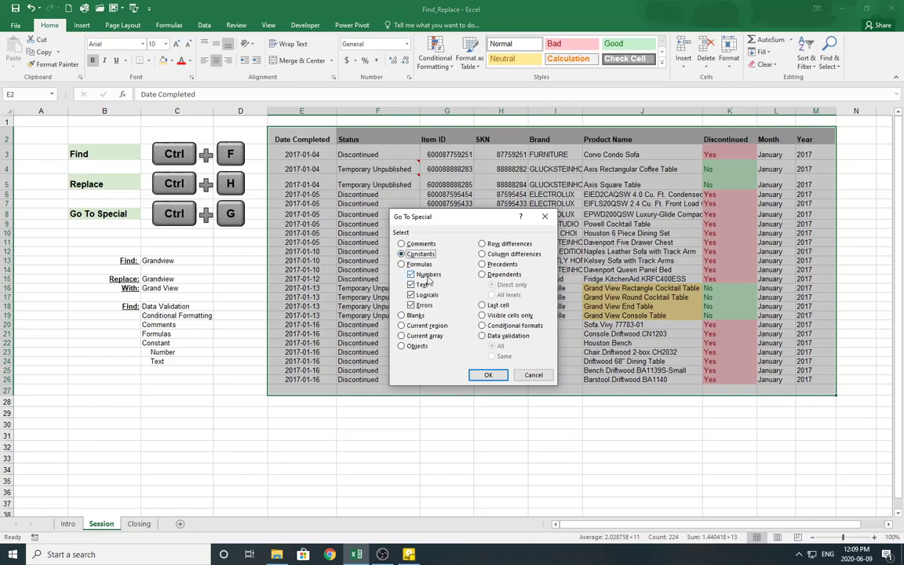
{"action": "left_click", "coordinate": [428, 275]}
{"action": "left_click", "coordinate": [423, 295]}
{"action": "left_click", "coordinate": [422, 306]}
{"action": "left_click", "coordinate": [487, 375]}
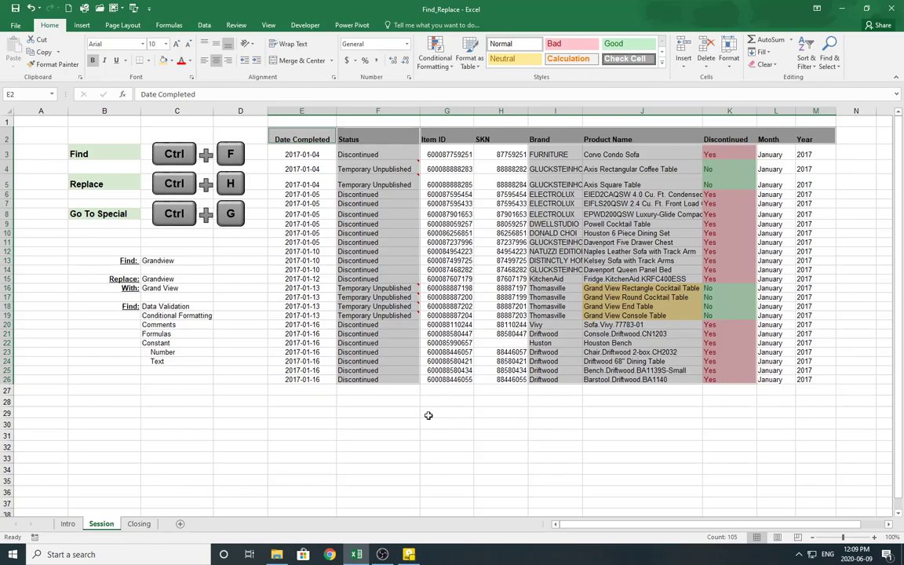
{"action": "left_click", "coordinate": [422, 421]}
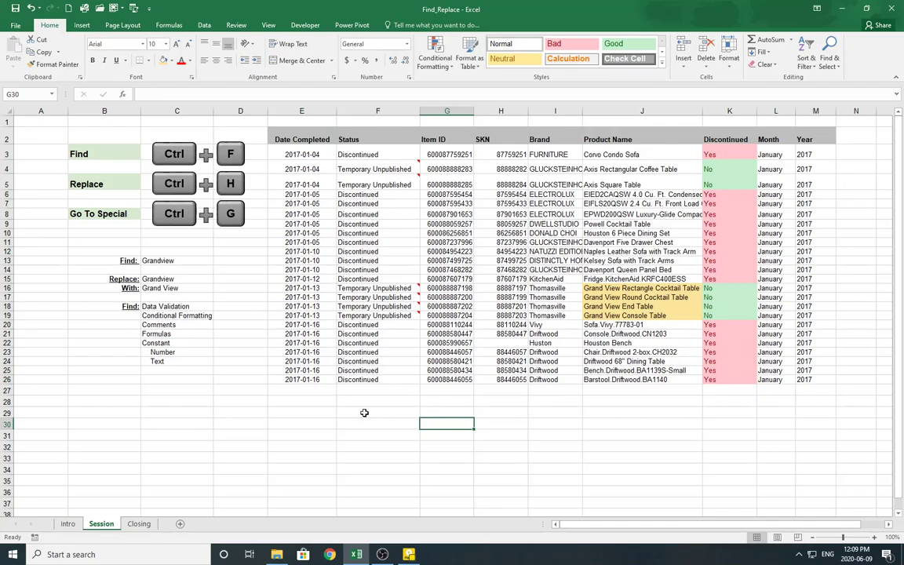
Step: Select the whole product table and use Go To Special to locate its blank cells
{"action": "mouse_move", "coordinate": [271, 130]}
{"action": "left_mouse_down"}
{"action": "mouse_move", "coordinate": [710, 329]}
{"action": "mouse_move", "coordinate": [805, 387]}
{"action": "left_mouse_up"}
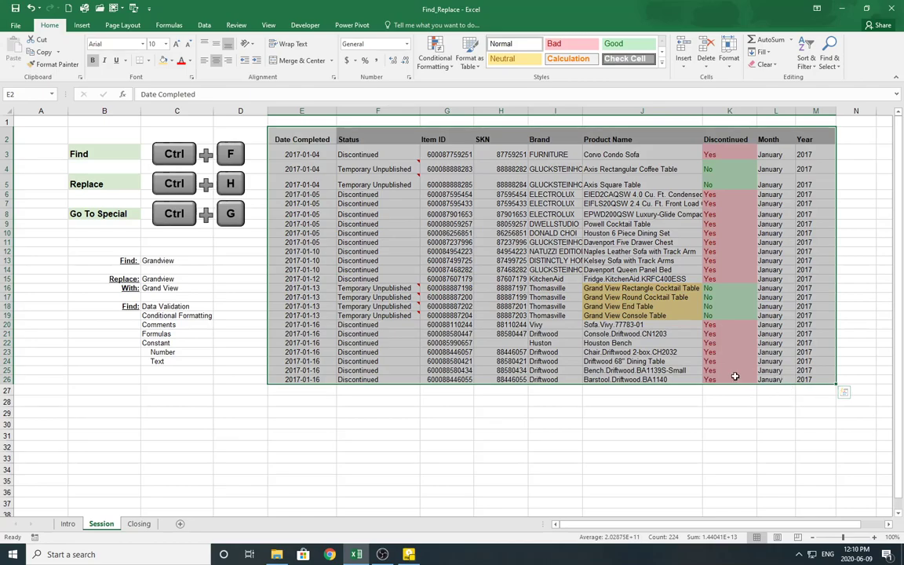
{"action": "left_click", "coordinate": [835, 66]}
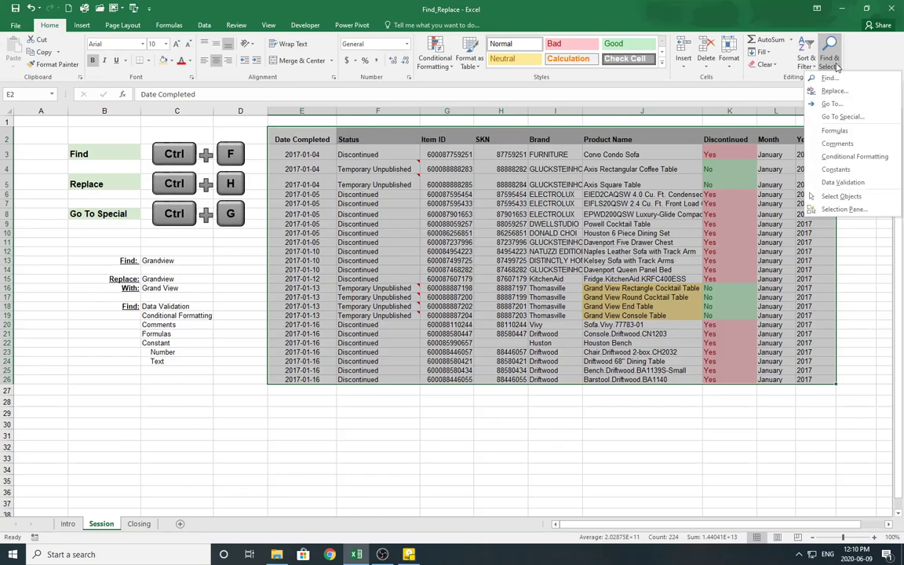
{"action": "left_click", "coordinate": [842, 117]}
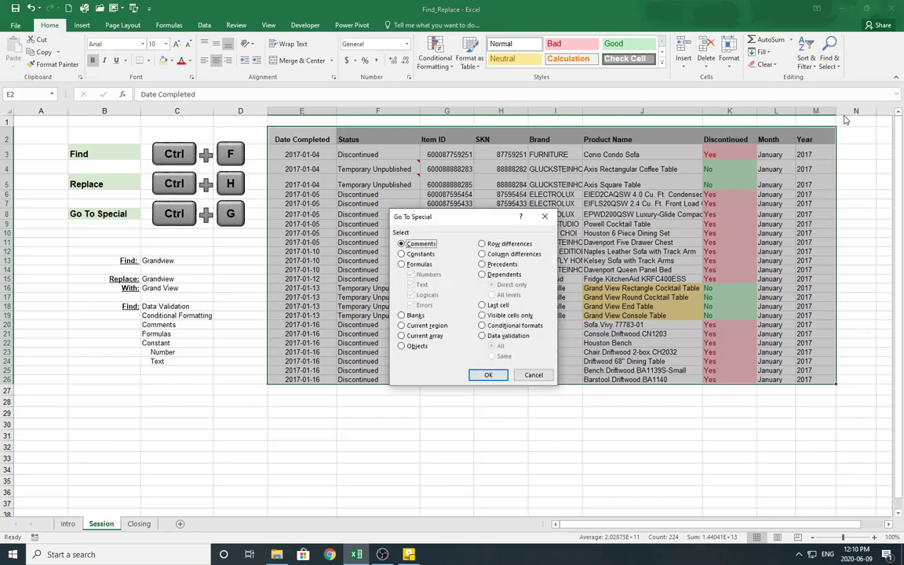
{"action": "left_click", "coordinate": [402, 316]}
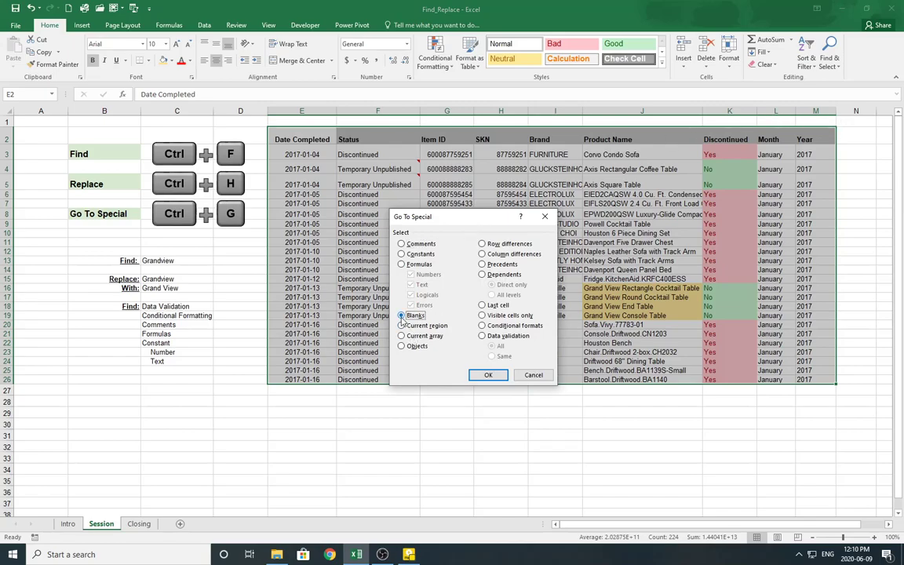
{"action": "left_click", "coordinate": [480, 378]}
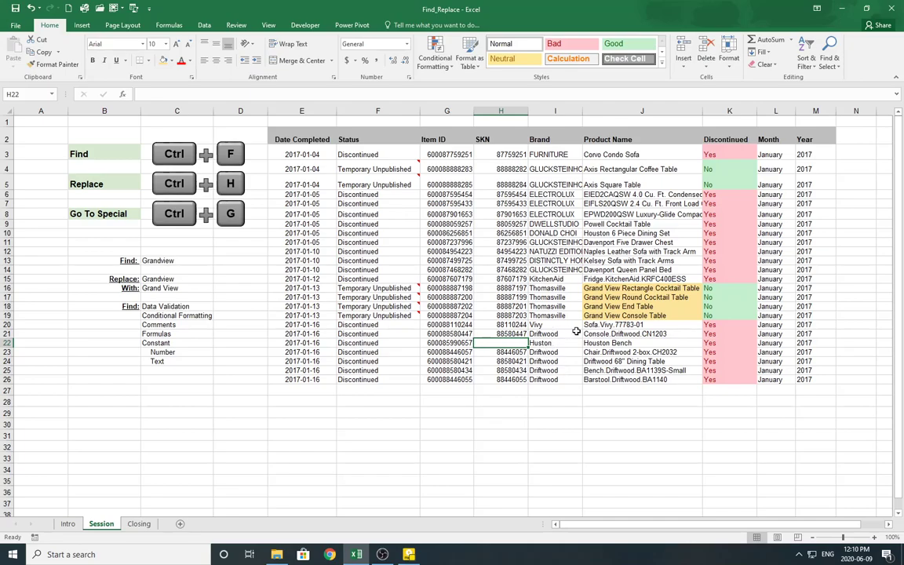
Step: Enter NA in the blank SKN cell H22 of the Houston Bench row
{"action": "type", "text": "N"}
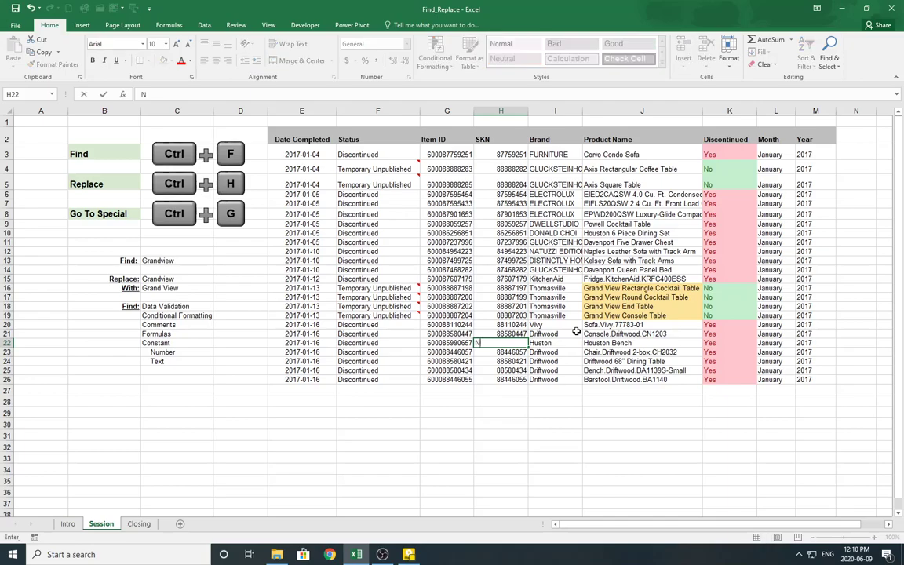
{"action": "type", "text": "A"}
{"action": "left_click", "coordinate": [538, 288]}
{"action": "left_click", "coordinate": [510, 344]}
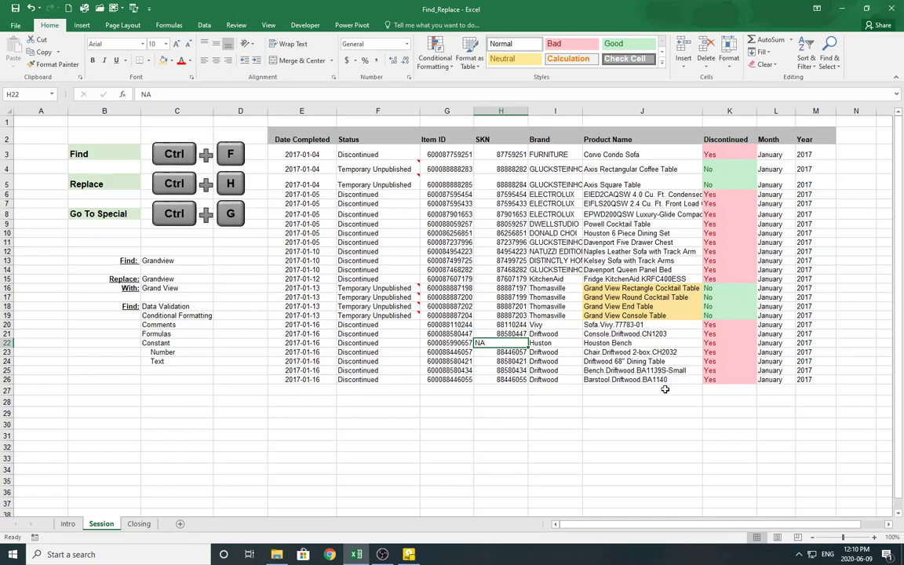
Step: Use Select Objects mode to select the F key shape in the Find row, switching the mode off again
{"action": "left_click", "coordinate": [839, 70]}
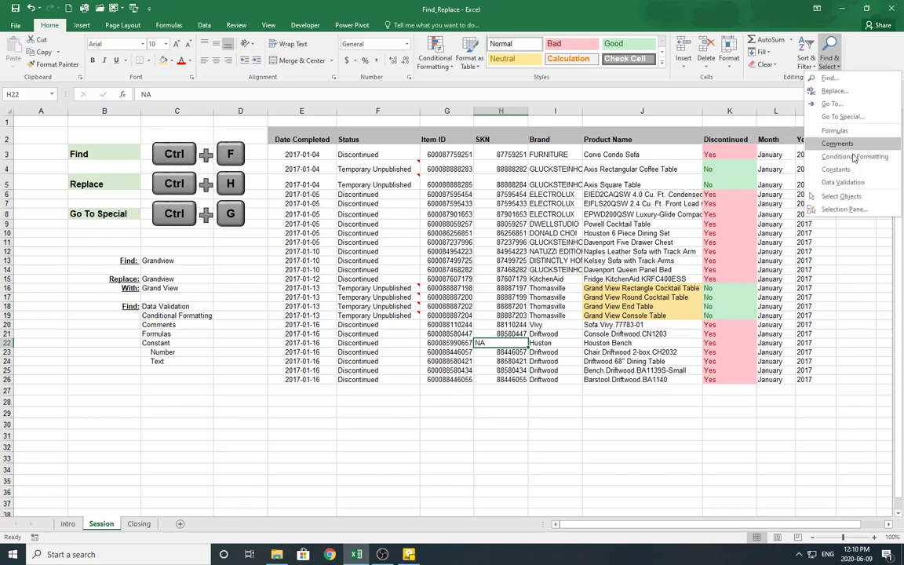
{"action": "left_click", "coordinate": [850, 197]}
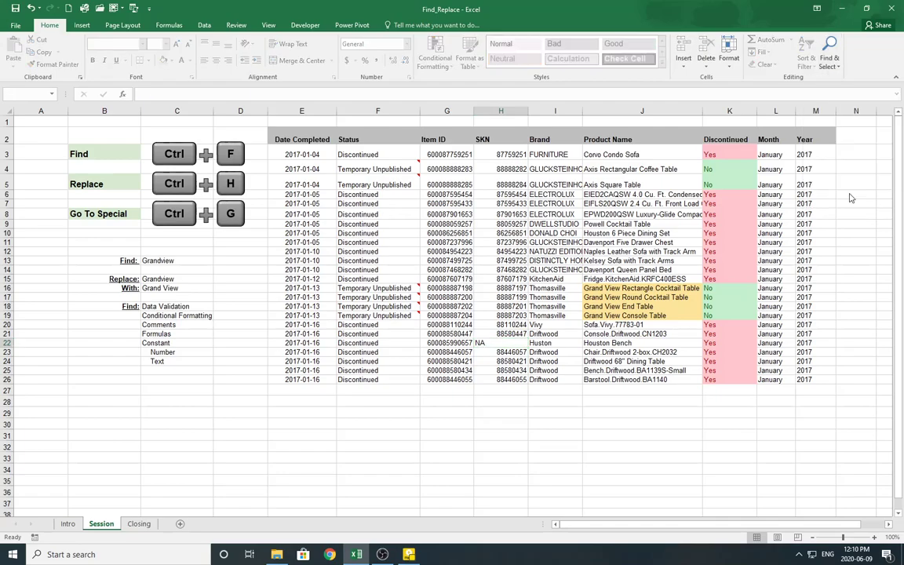
{"action": "left_click", "coordinate": [838, 62]}
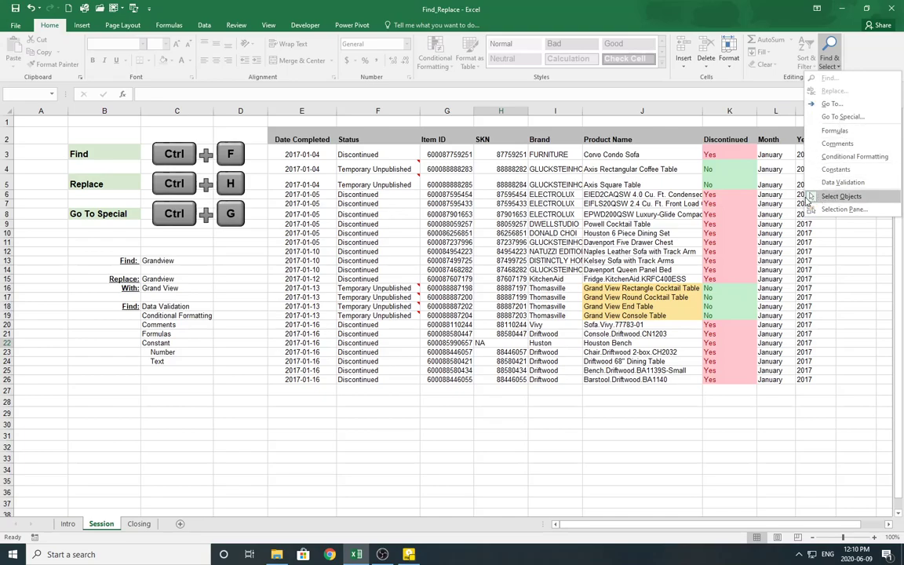
{"action": "left_click", "coordinate": [233, 157]}
{"action": "left_click", "coordinate": [233, 158]}
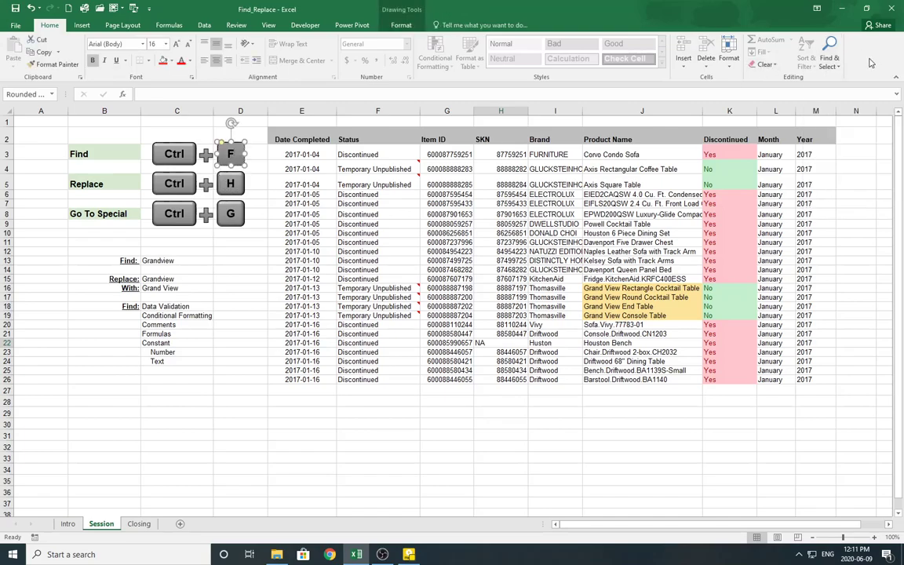
{"action": "left_click", "coordinate": [829, 60]}
{"action": "left_click", "coordinate": [857, 197]}
Step: Use Go To Special with the Objects option to select all the keyboard key and plus shapes on the sheet
{"action": "left_click", "coordinate": [838, 69]}
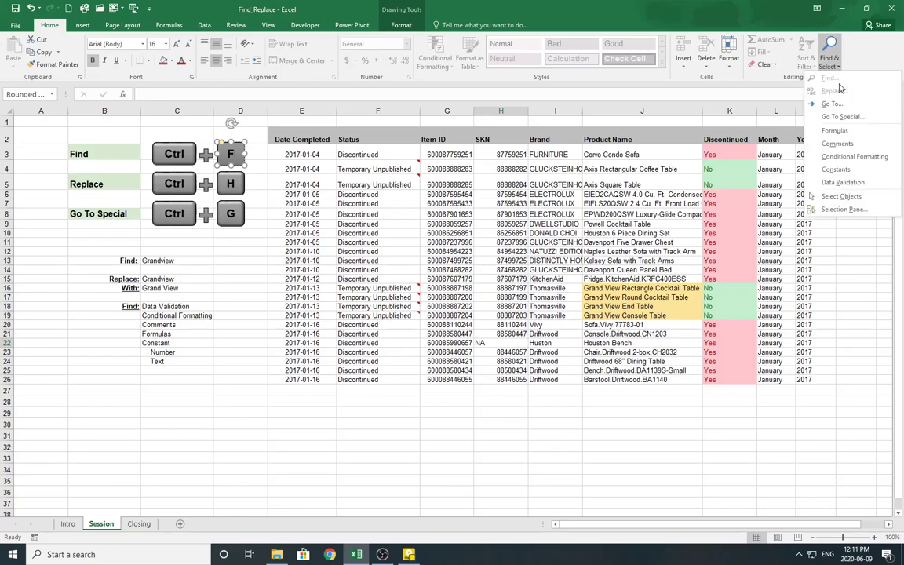
{"action": "left_click", "coordinate": [761, 111]}
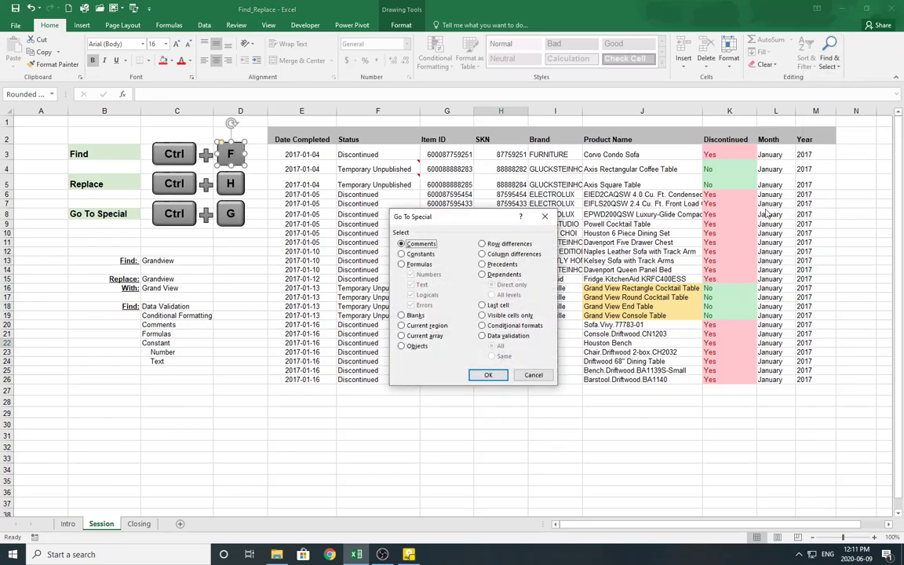
{"action": "left_click", "coordinate": [409, 351]}
{"action": "left_click", "coordinate": [491, 376]}
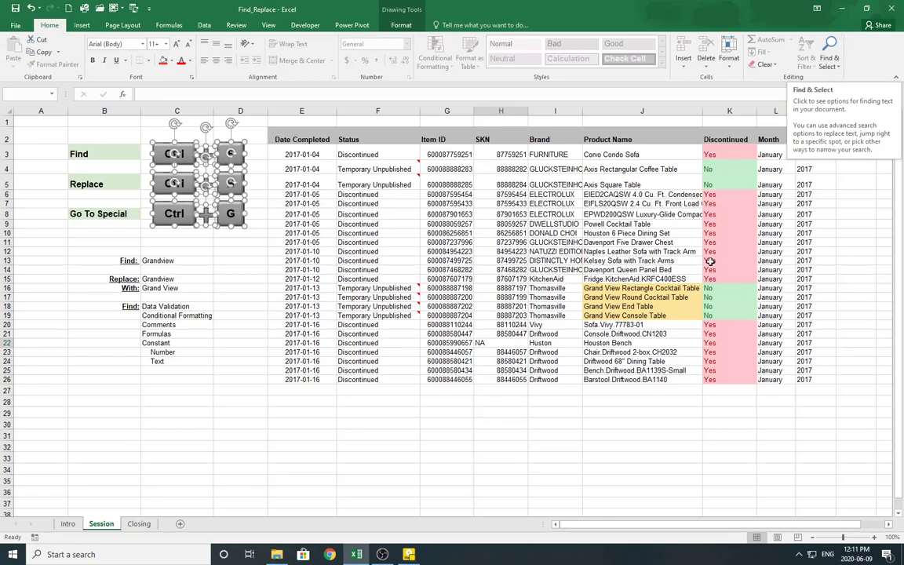
Step: Deselect the shapes and switch to the Closing worksheet
{"action": "left_click", "coordinate": [358, 426]}
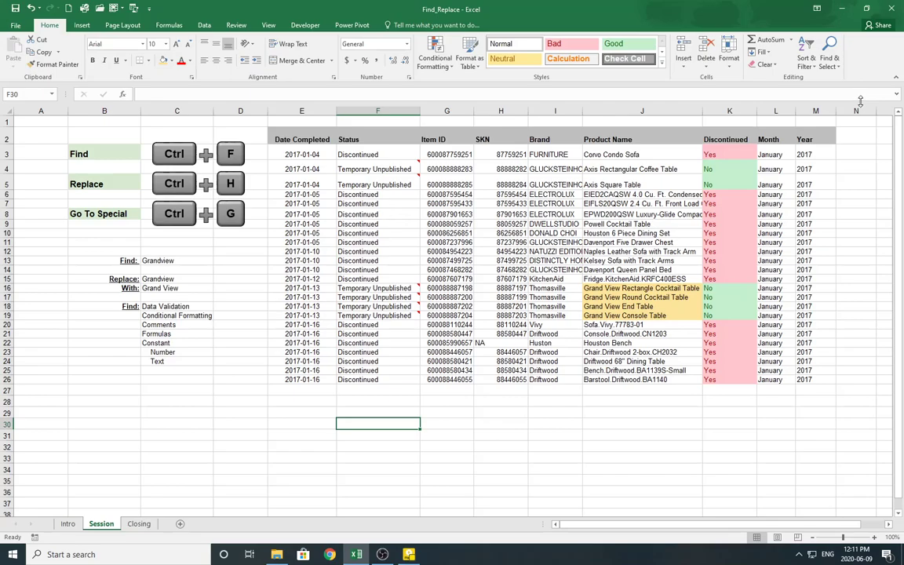
{"action": "left_click", "coordinate": [139, 524]}
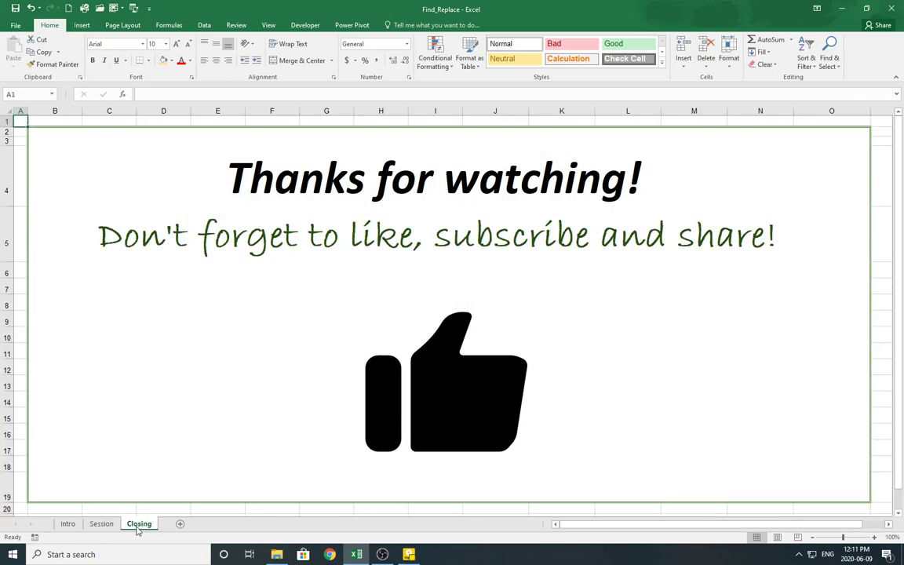